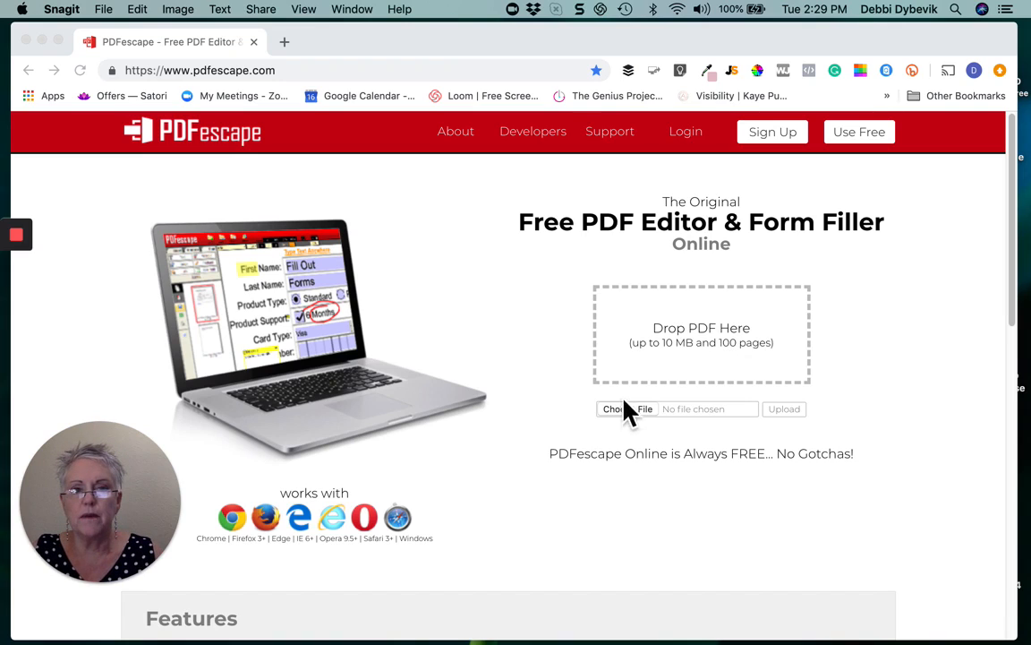
Upload and open Sample Training Checklist Document.pdf from the PlayBook Online Course folder
left_click(637, 417)
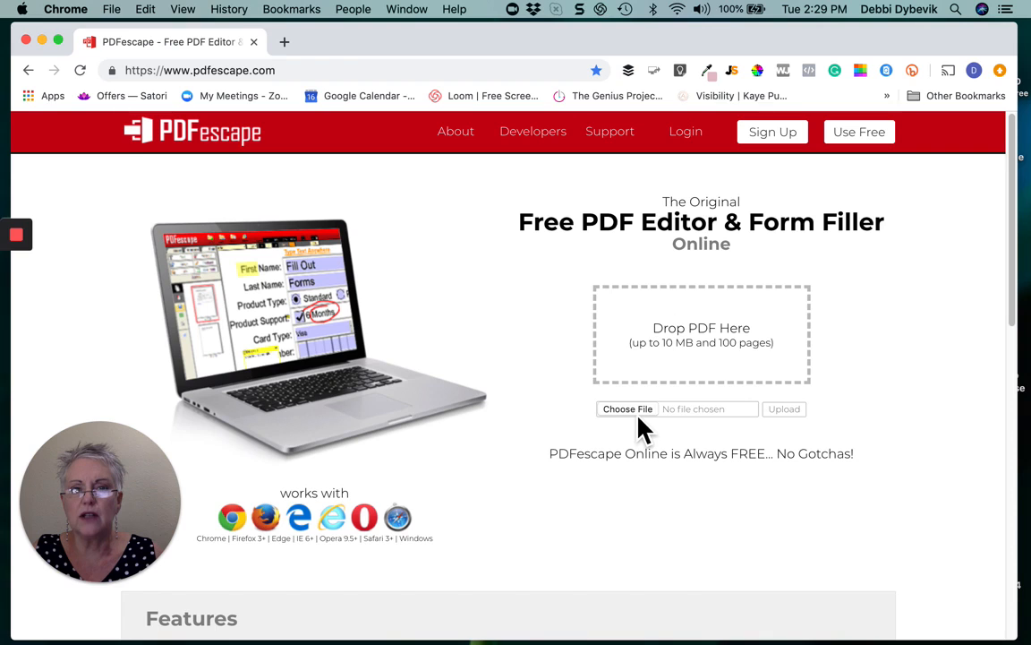
left_click(628, 409)
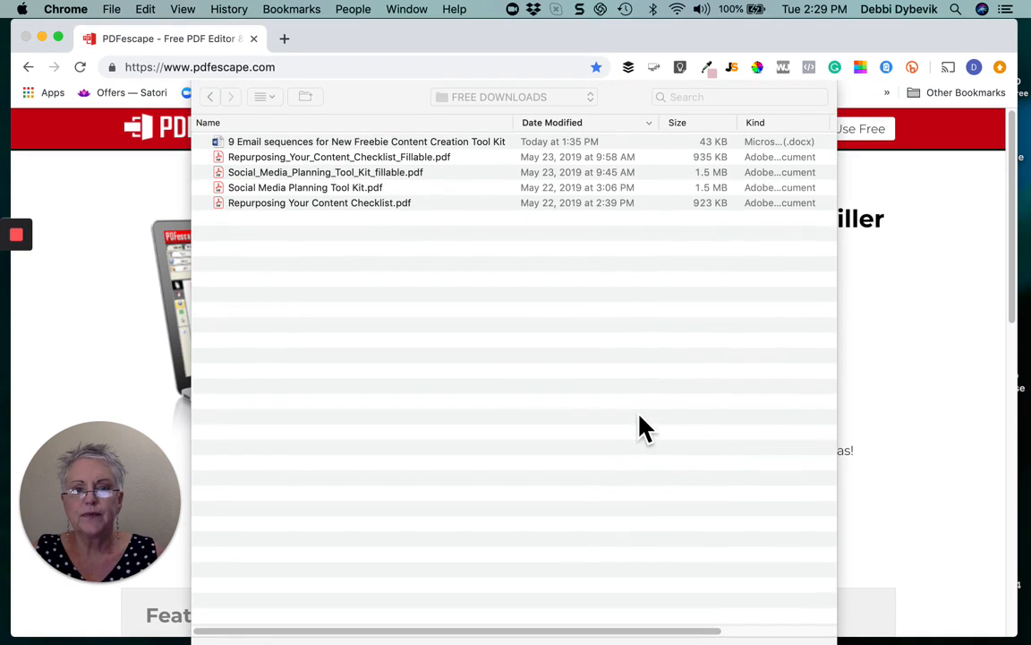
left_click(595, 98)
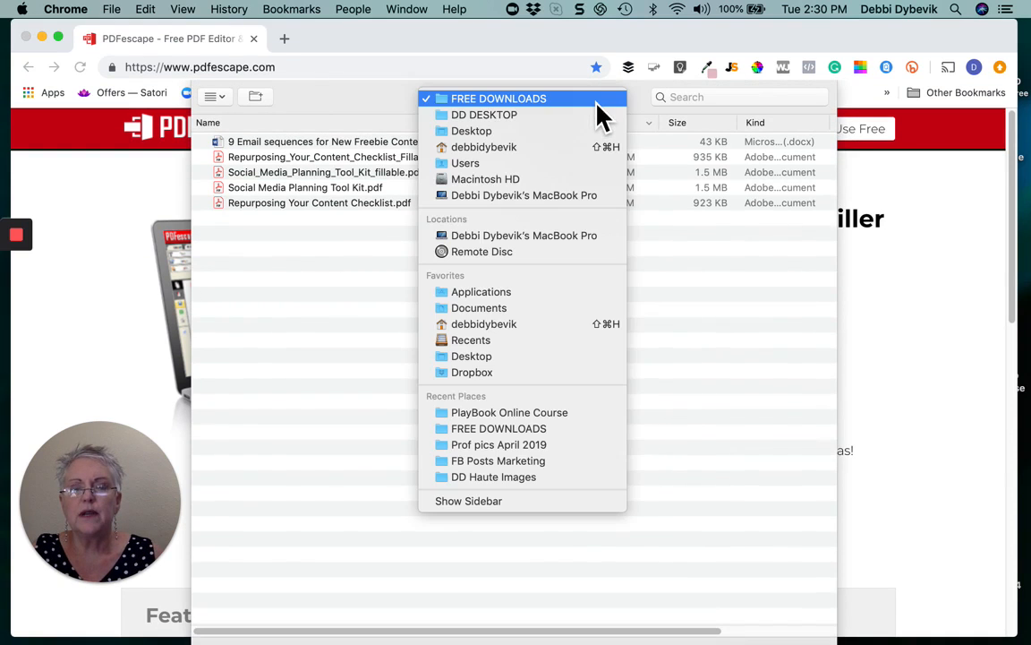
left_click(542, 416)
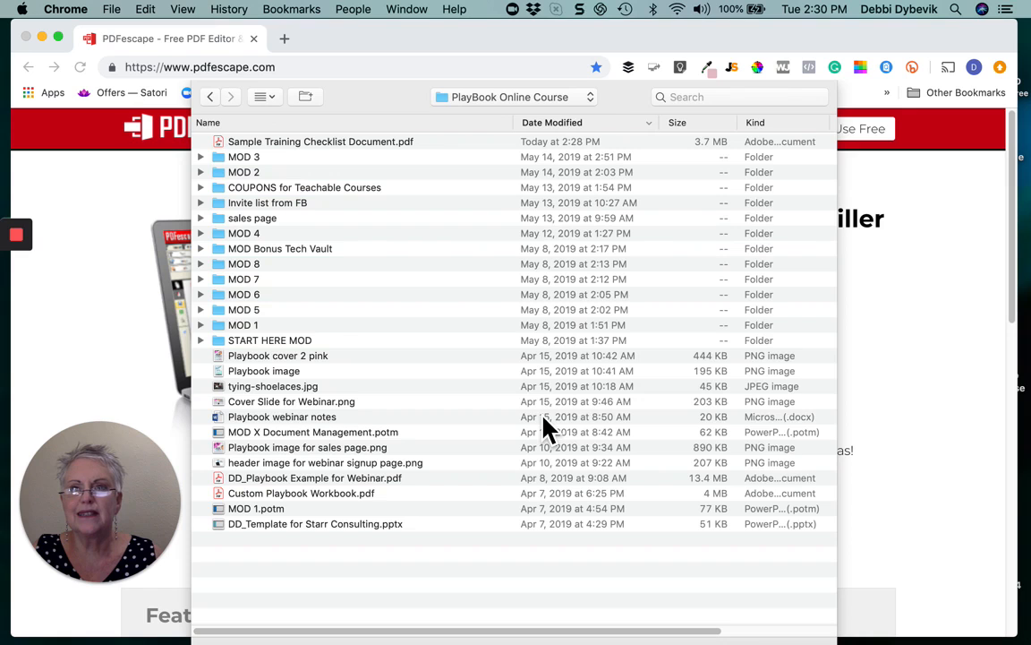
left_click(402, 144)
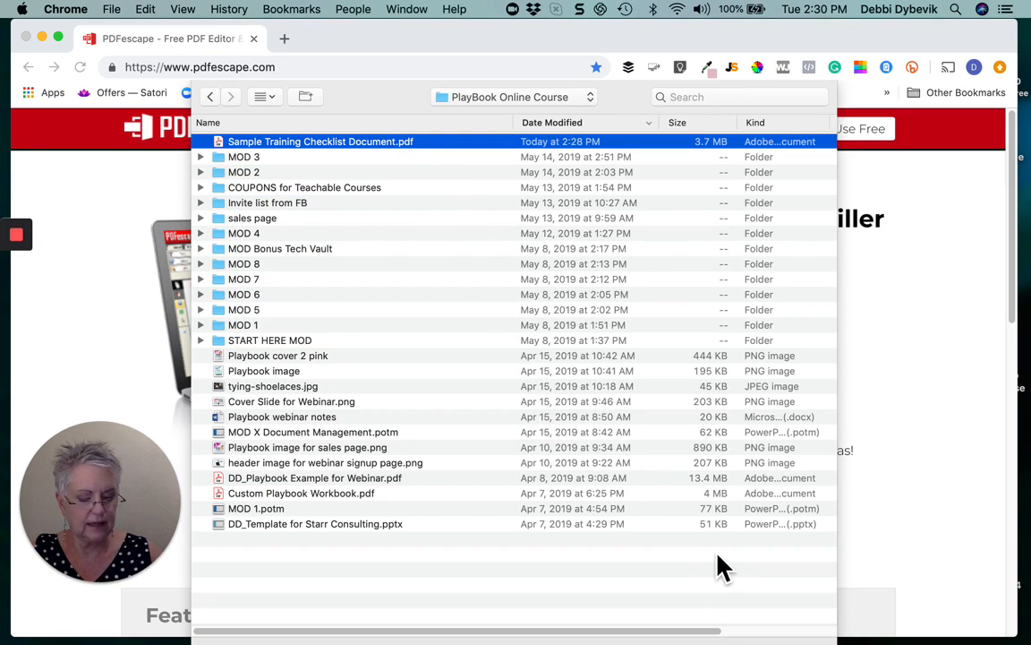
key("Return")
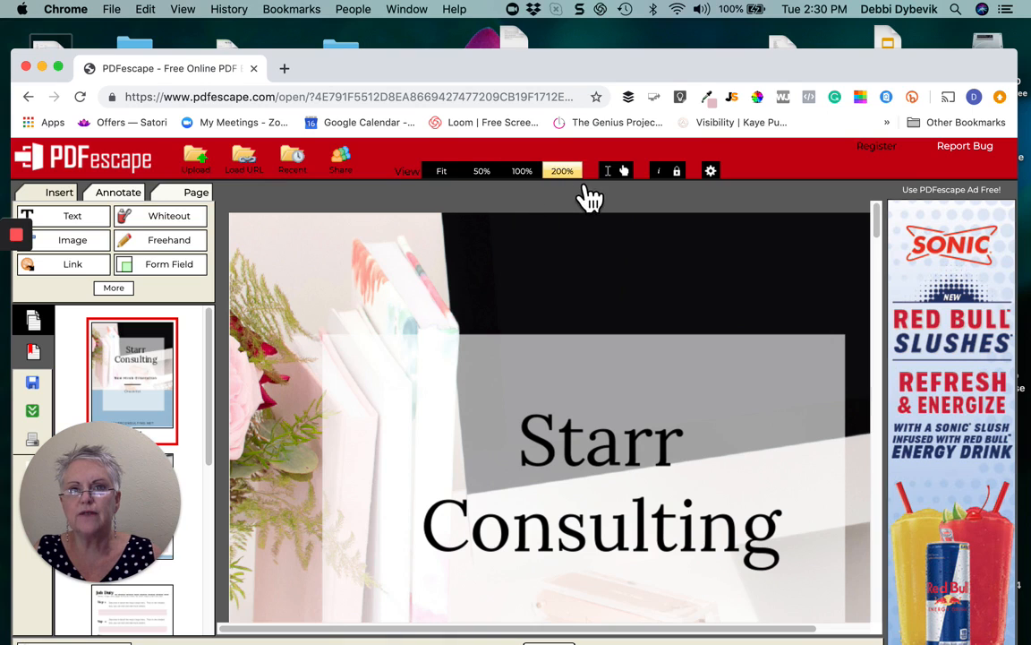
Zoom to 50% and scroll to page 2, Step No. 1 with its pink boxes
left_click(483, 179)
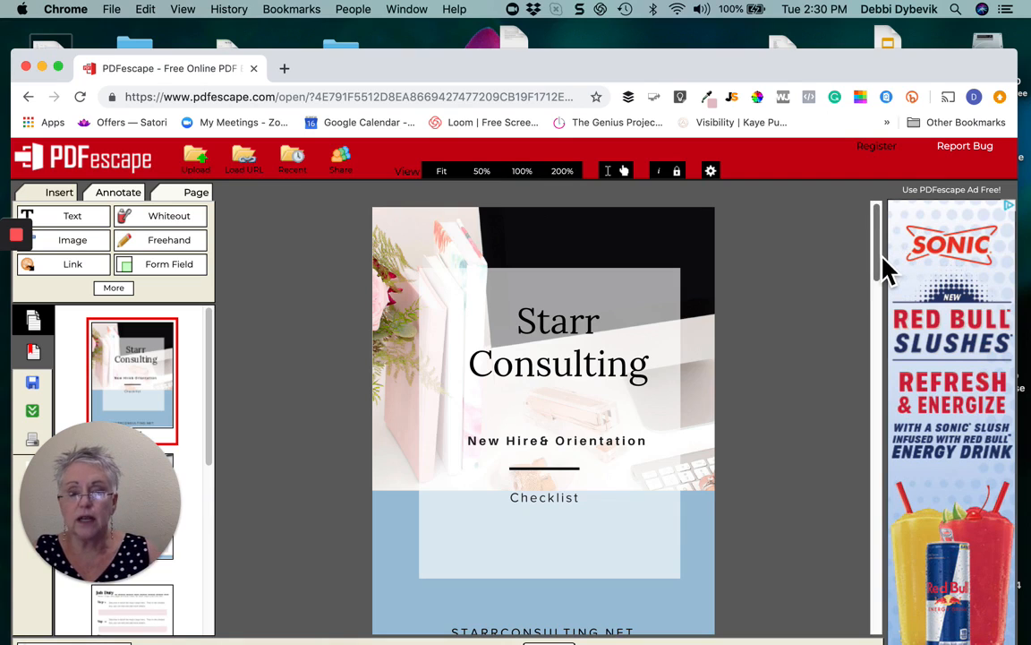
left_click_drag(881, 258, 888, 361)
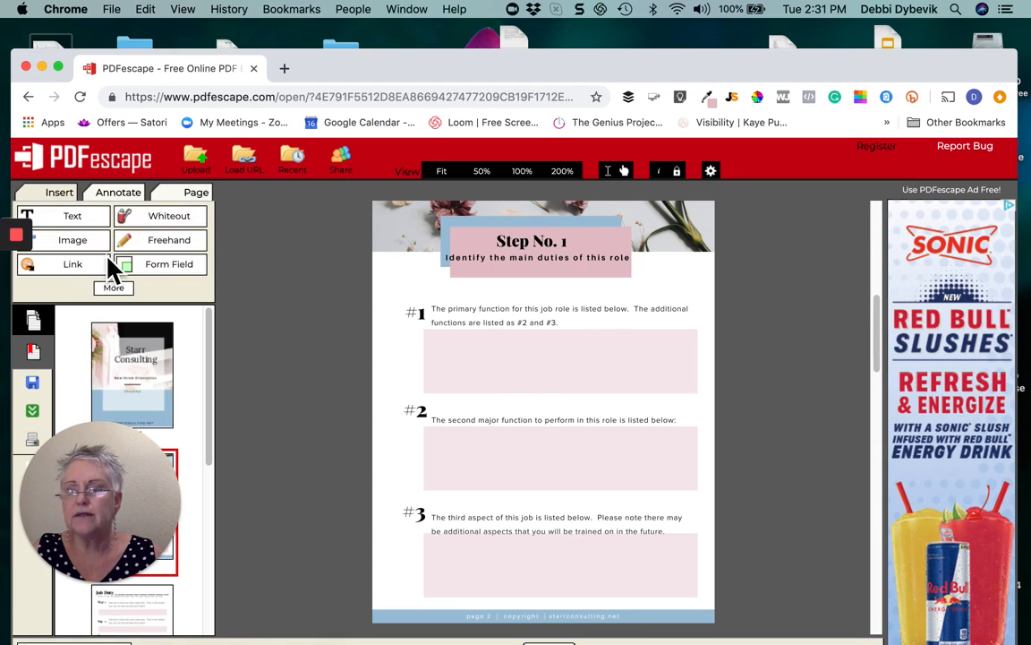
Start a new form field with its type set to Text Paragraph
left_click(165, 270)
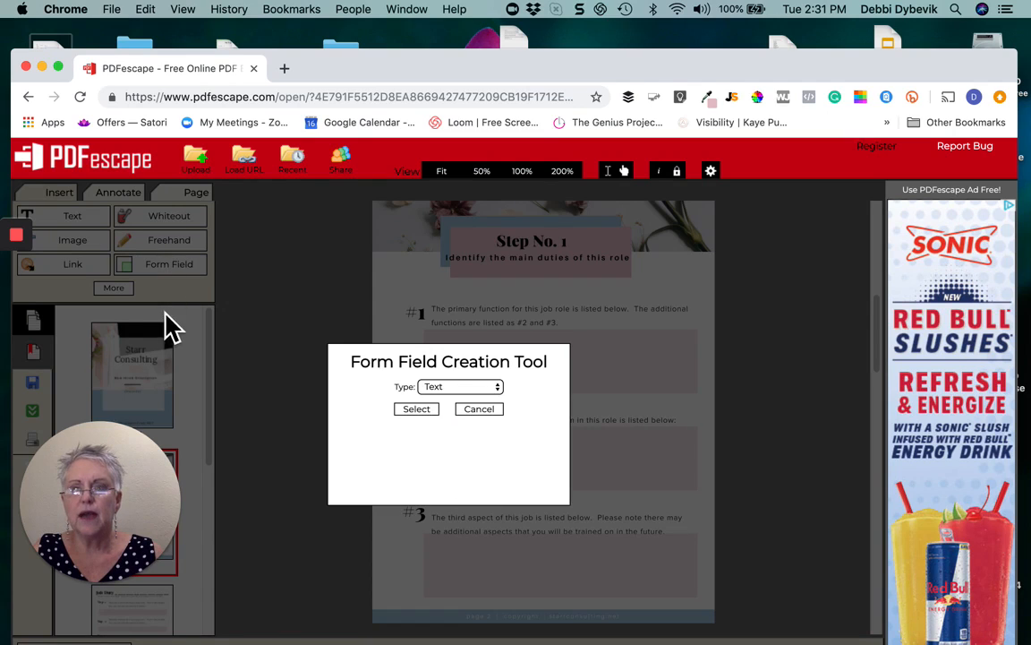
left_click(502, 391)
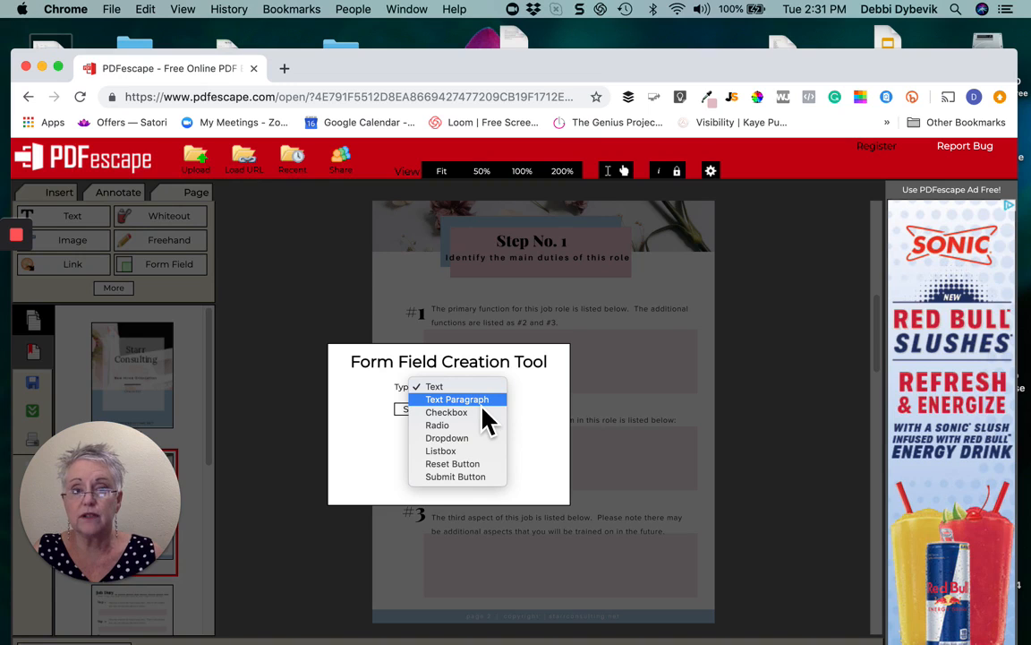
left_click(483, 404)
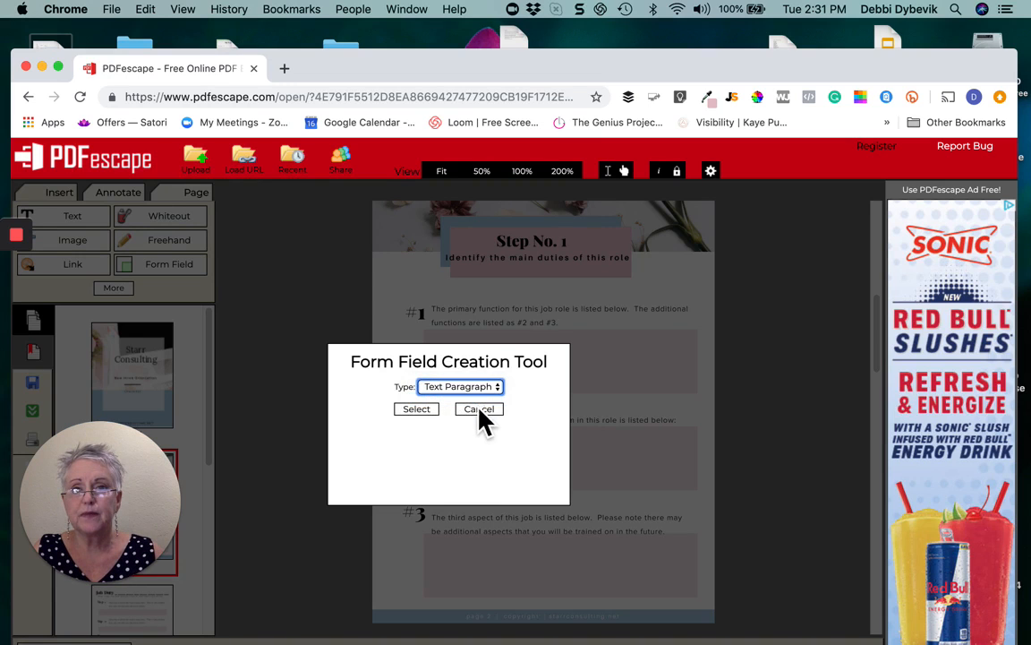
left_click(424, 410)
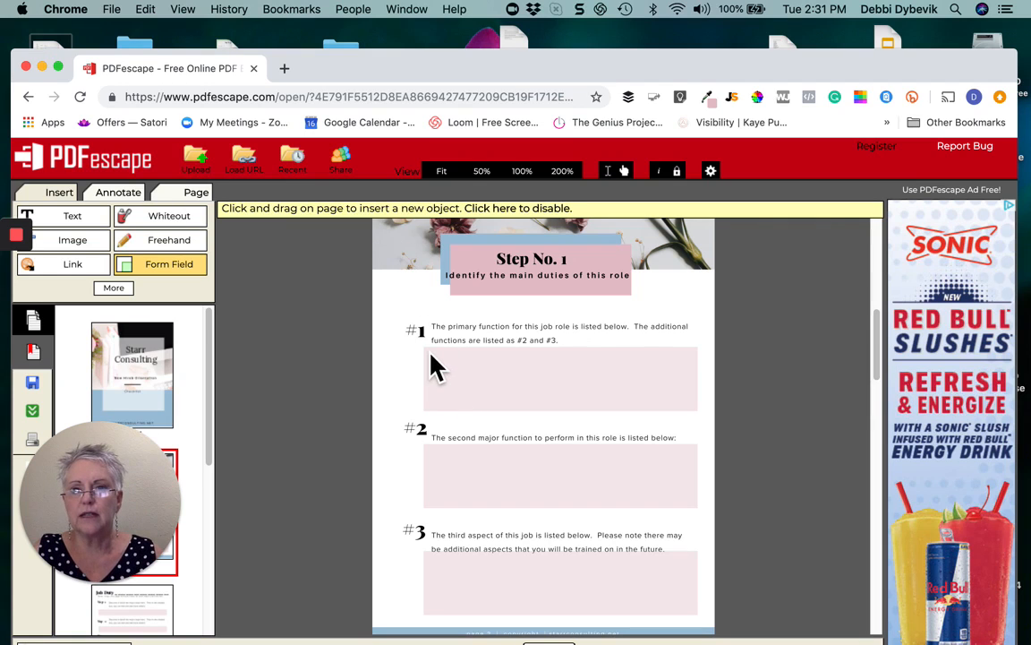
Draw a text-paragraph field over the #1 pink answer box and resize it to fit
left_click_drag(426, 350, 702, 413)
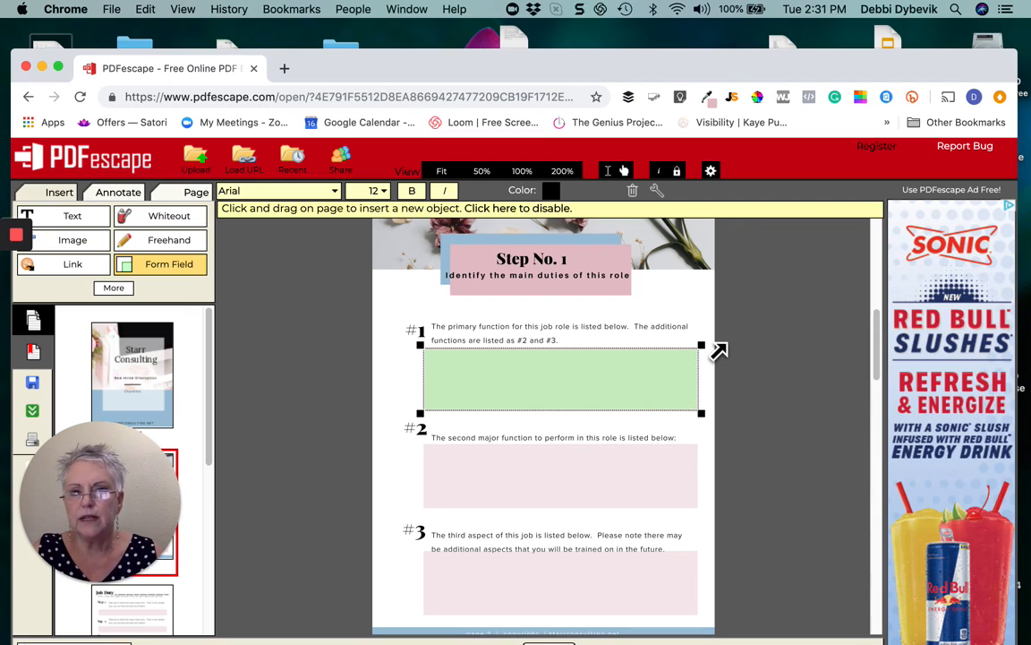
mouse_move(716, 354)
left_mouse_down()
mouse_move(705, 362)
mouse_move(716, 351)
left_mouse_up()
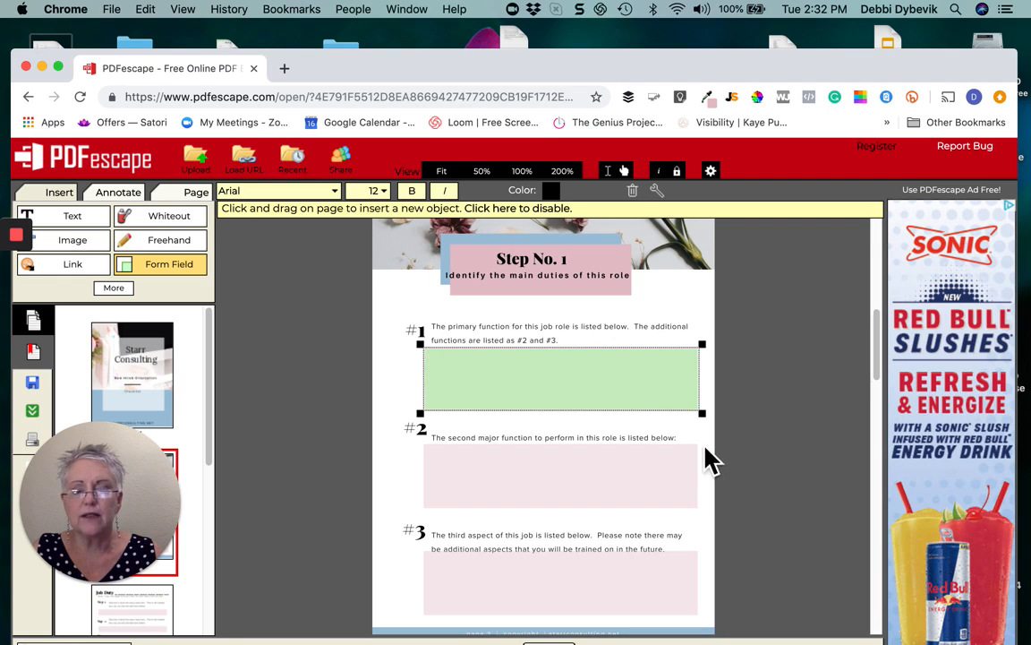
Duplicate the field and place copies over the #2 and #3 pink answer boxes
right_click(630, 386)
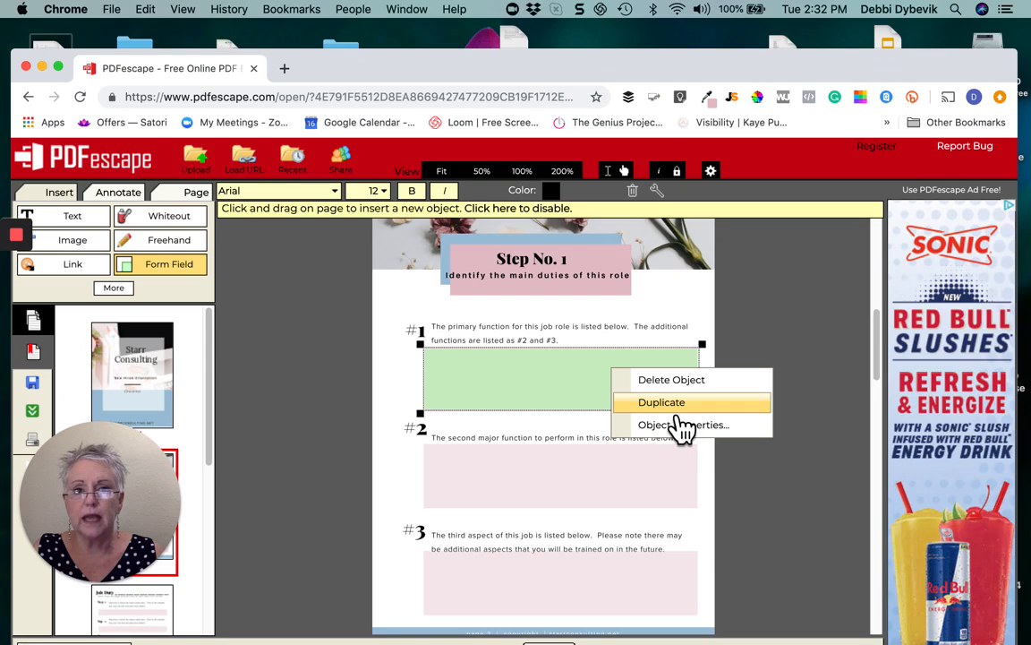
left_click(679, 409)
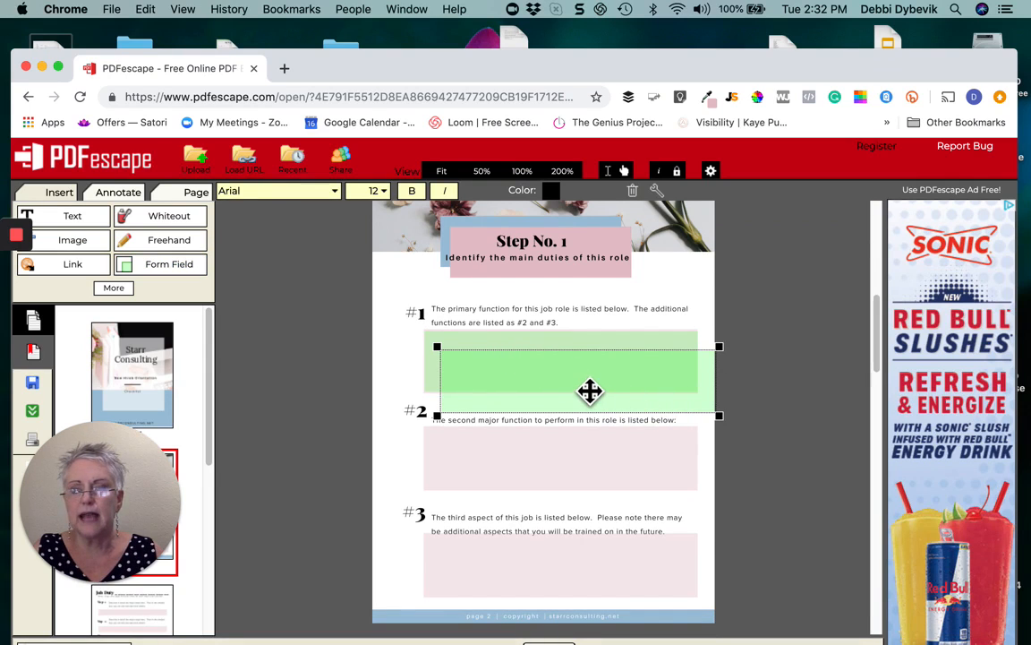
left_click_drag(589, 391, 573, 466)
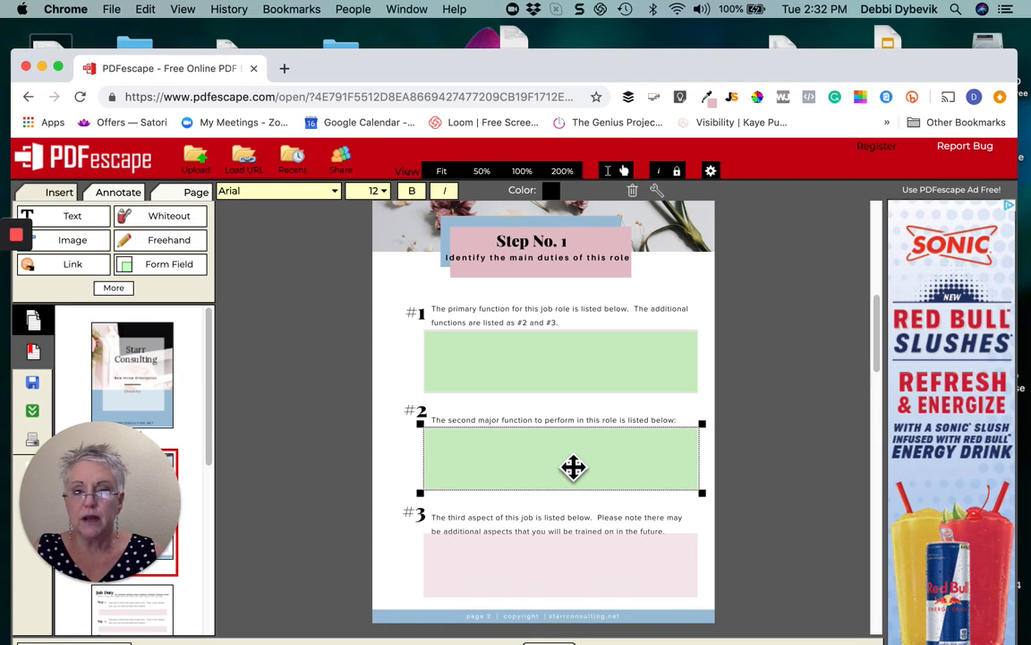
right_click(573, 467)
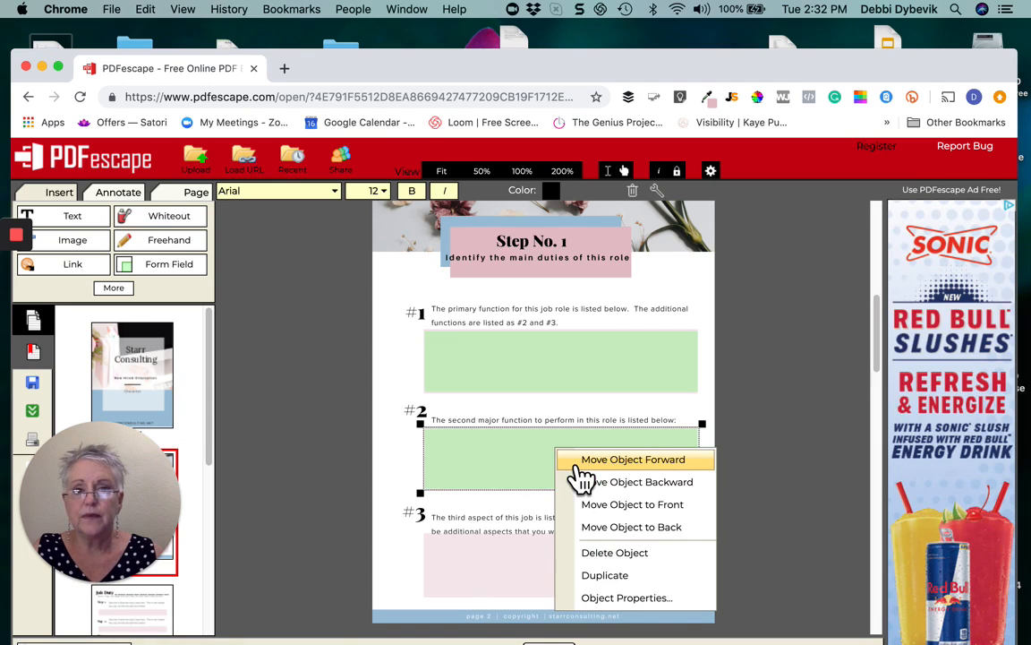
left_click(612, 577)
scroll(752, 519, "down", 2)
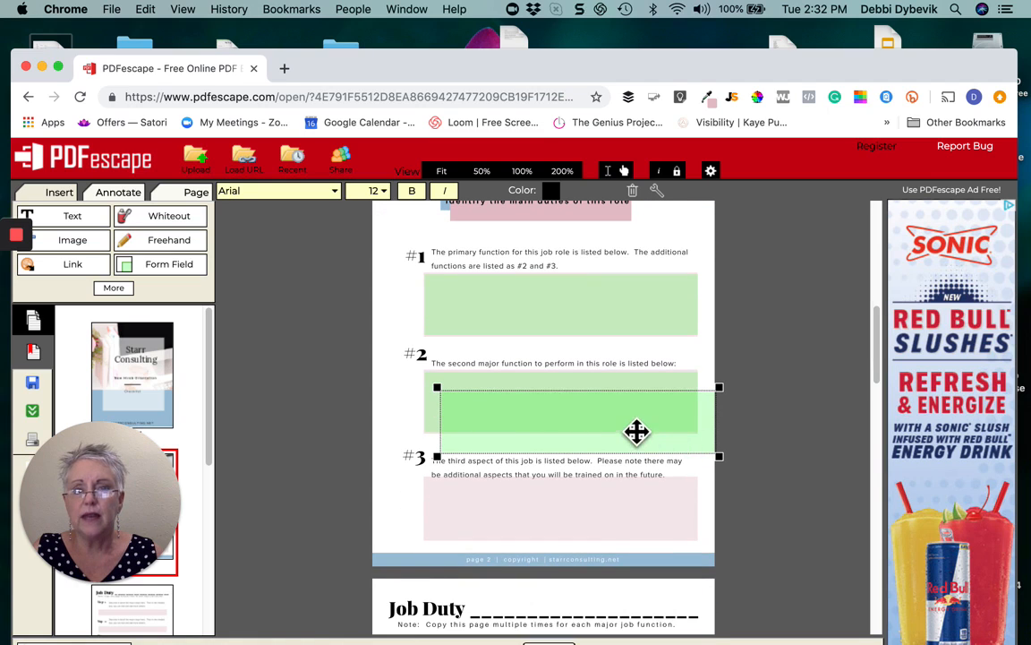
left_click_drag(636, 432, 620, 519)
left_click_drag(619, 518, 618, 517)
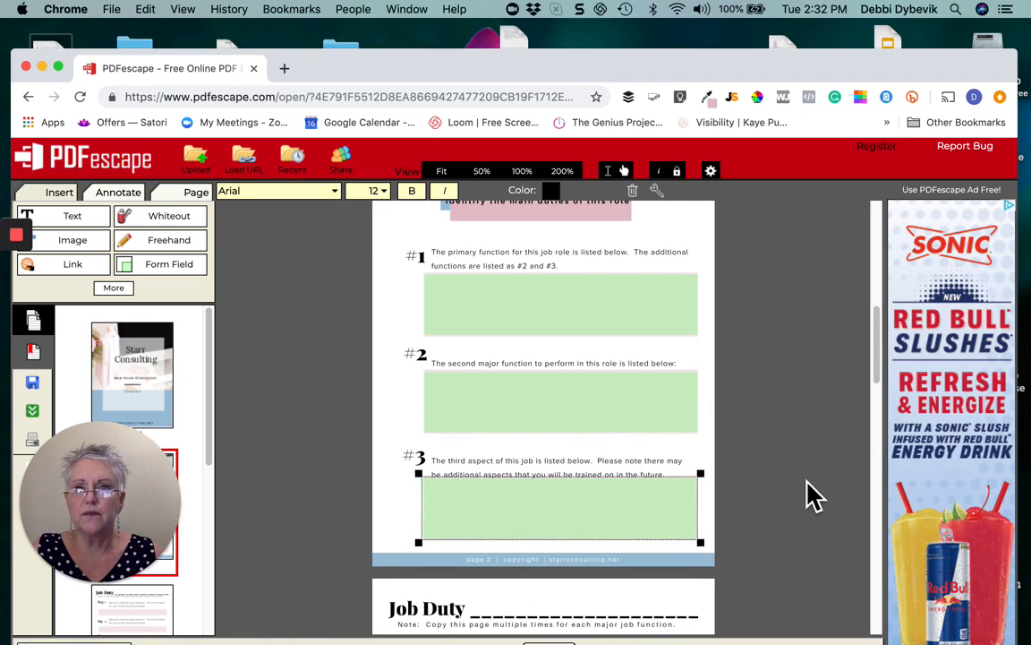
Scroll down to the Job Duty page and start another form field
scroll(809, 486, "down", 6)
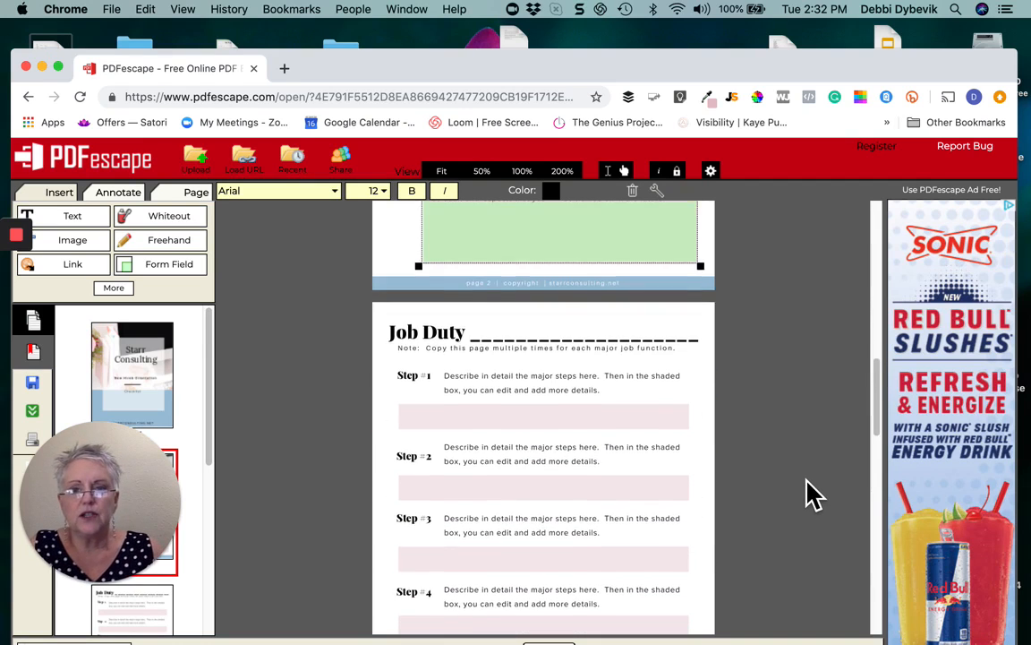
scroll(808, 487, "down", 3)
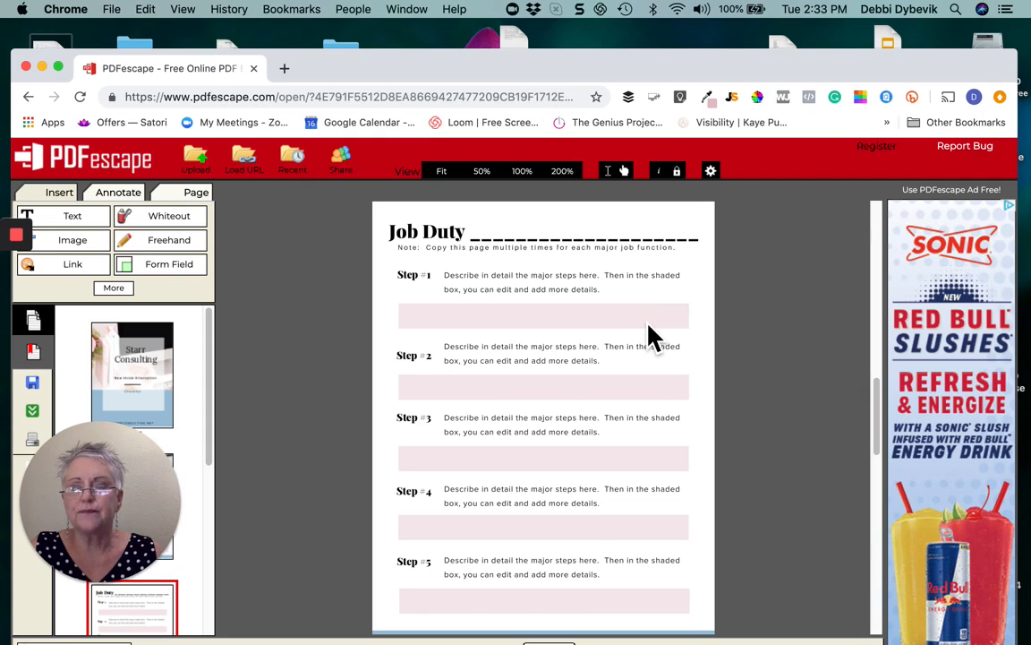
left_click(194, 287)
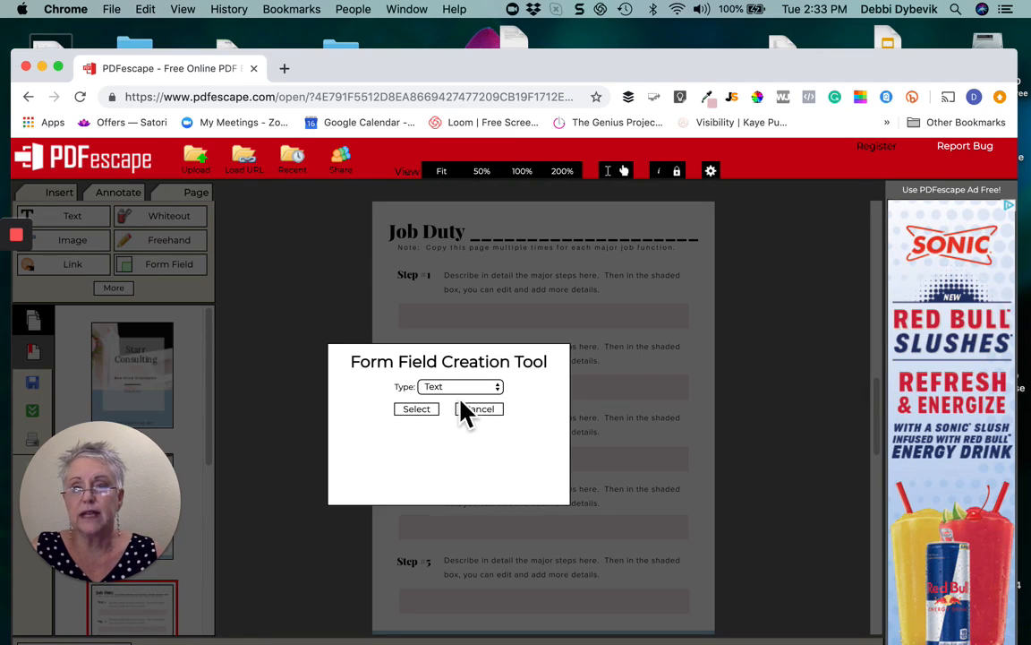
Set the field type to Text Paragraph and draw it over the Step 1 shaded box
left_click(498, 390)
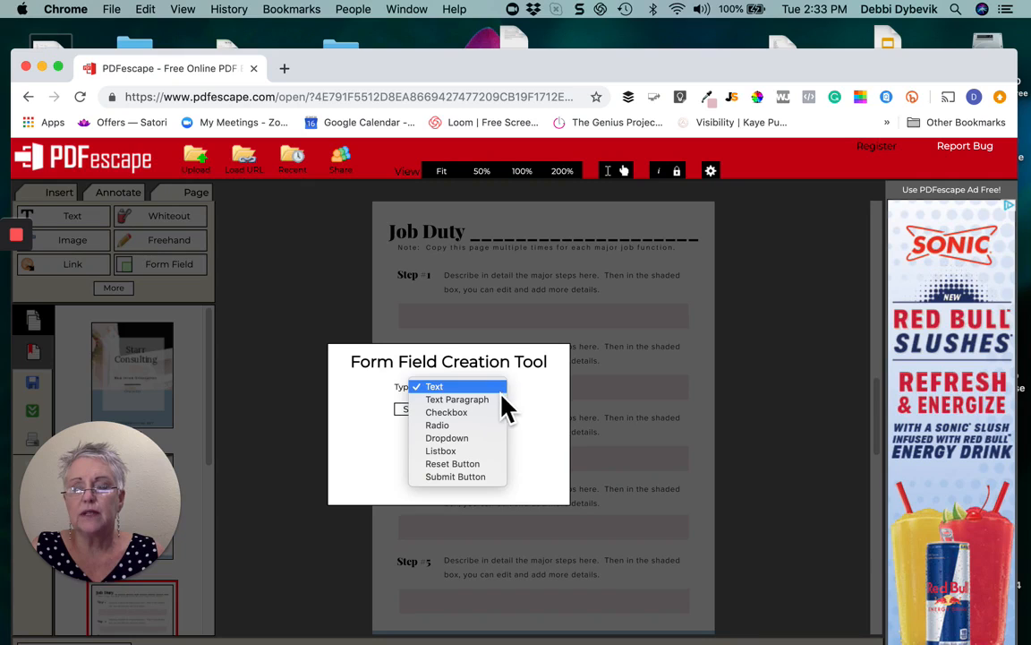
left_click(490, 400)
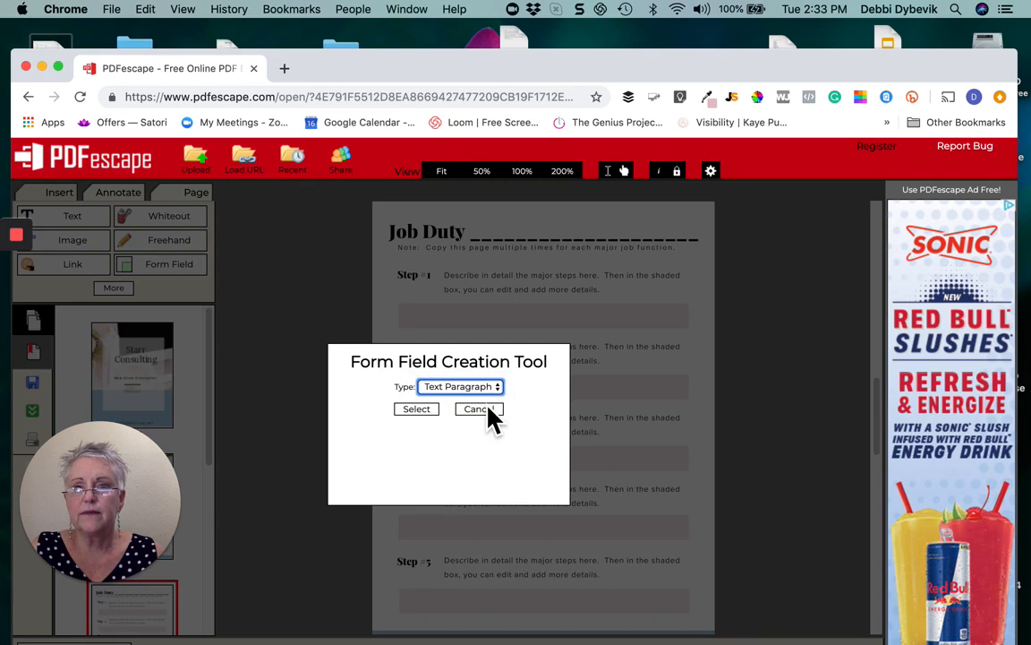
left_click(429, 411)
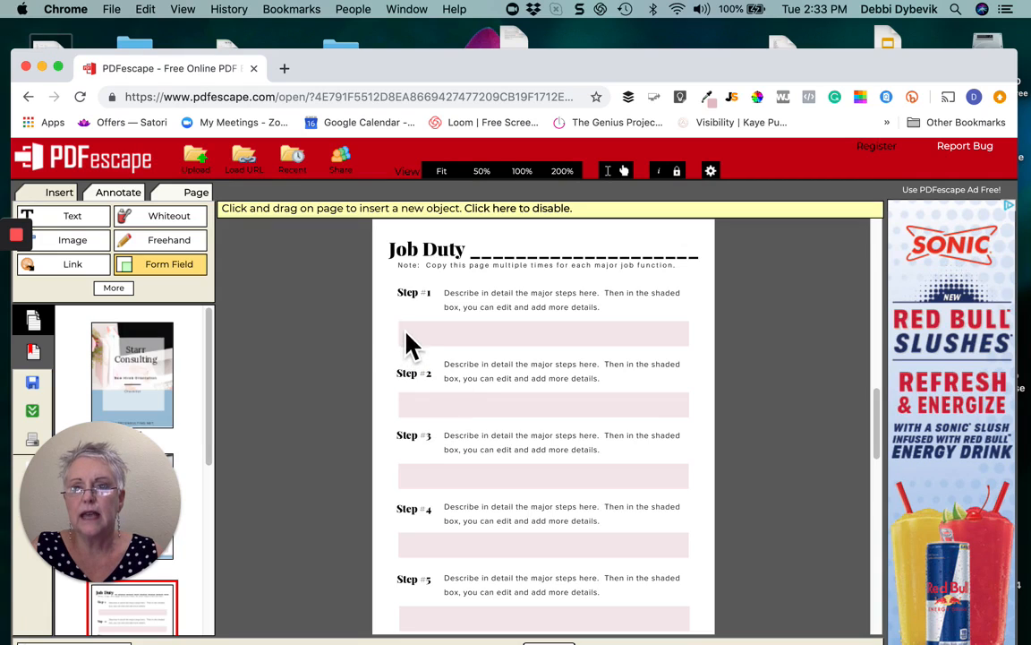
mouse_move(402, 325)
left_mouse_down()
mouse_move(444, 356)
mouse_move(598, 367)
mouse_move(704, 348)
mouse_move(689, 348)
mouse_move(702, 362)
mouse_move(700, 348)
left_mouse_up()
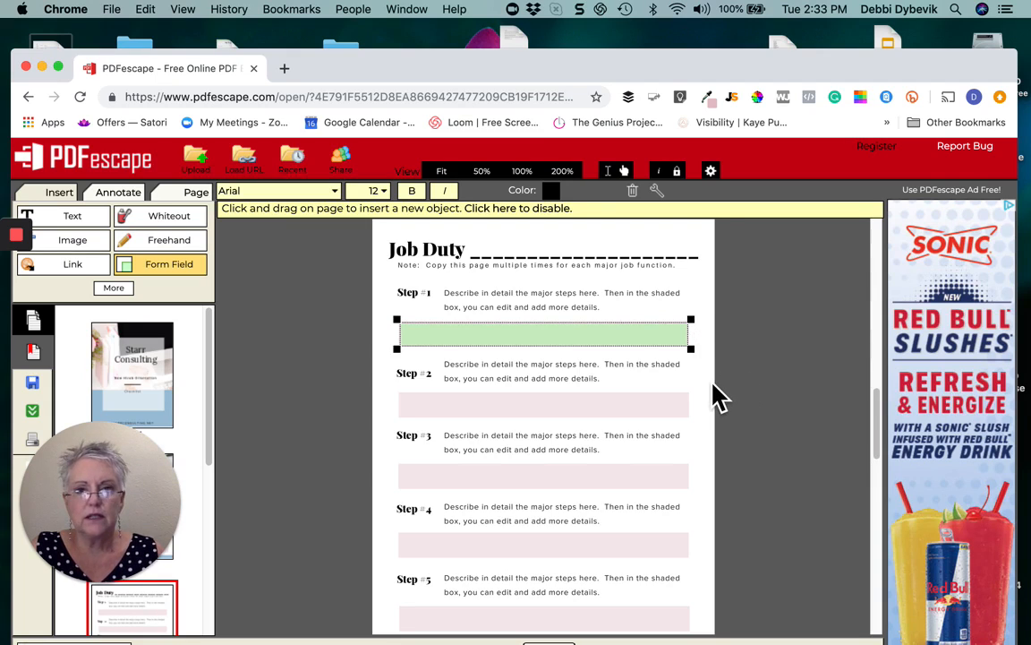
Duplicate the Step 1 field into the Step 2 and Step 3 shaded boxes
right_click(610, 346)
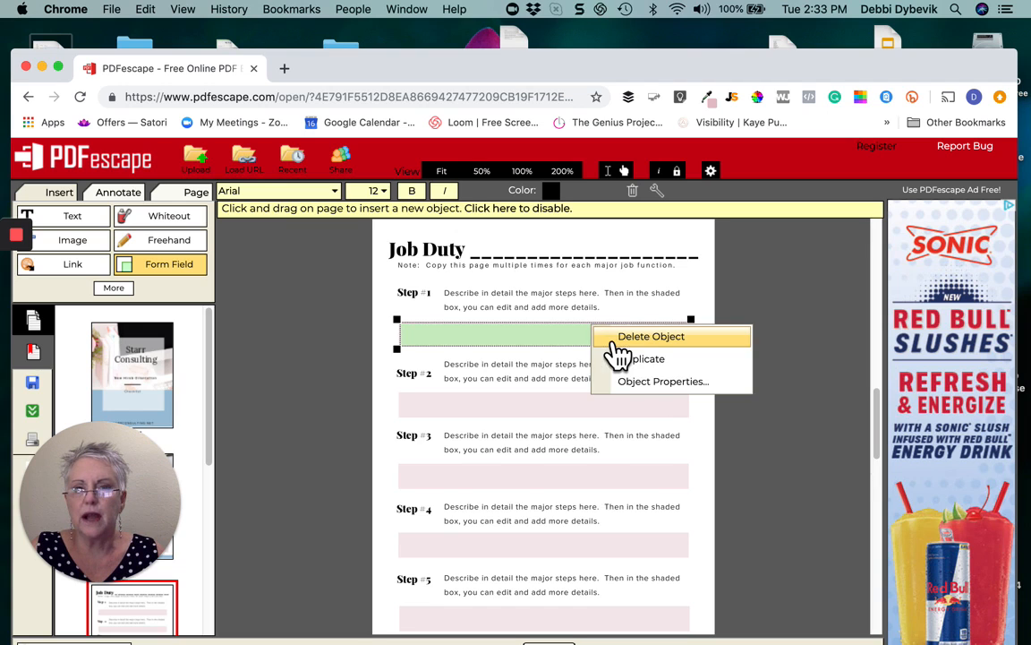
left_click(643, 360)
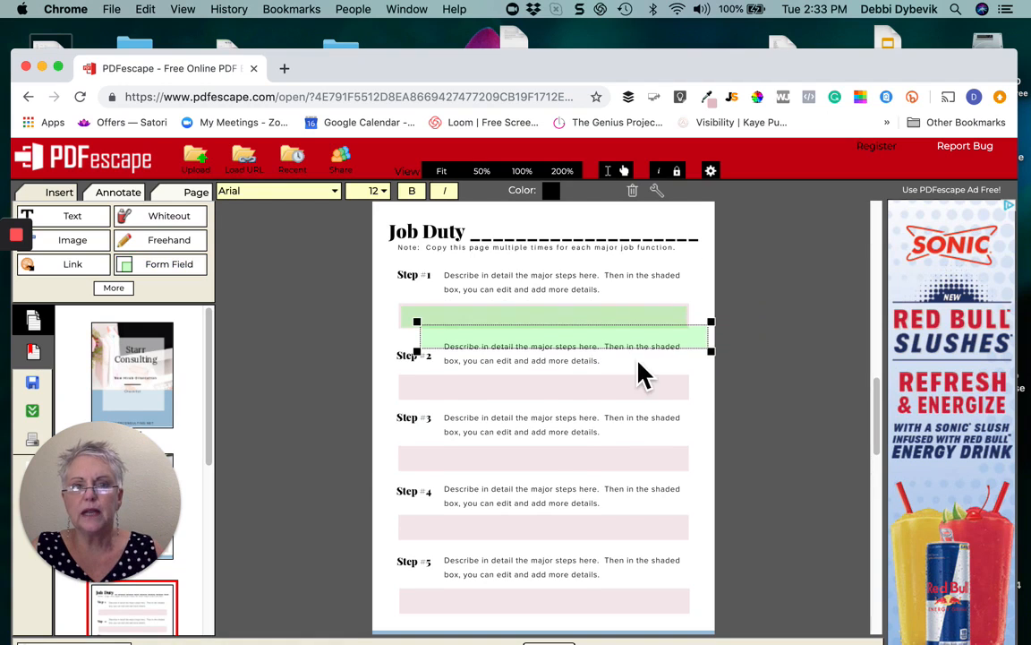
left_click_drag(633, 350, 612, 399)
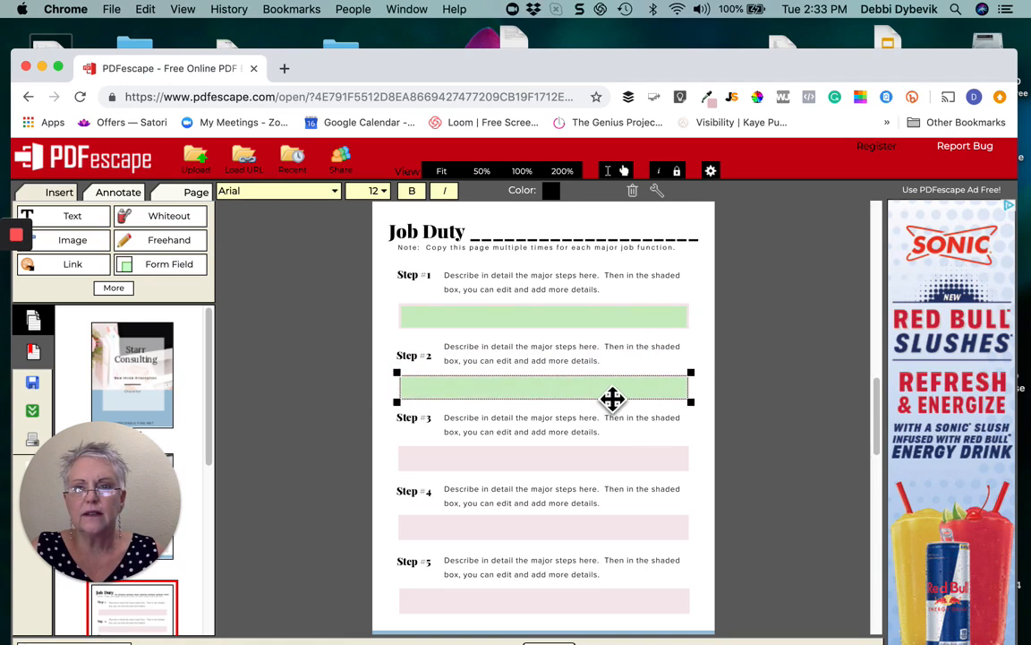
right_click(612, 399)
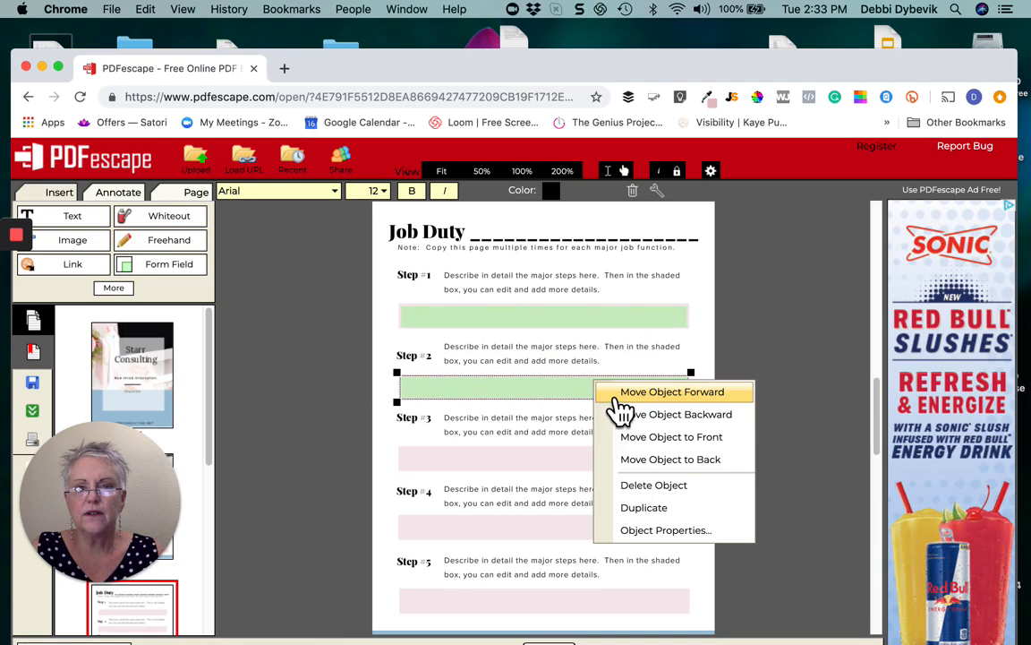
left_click(645, 508)
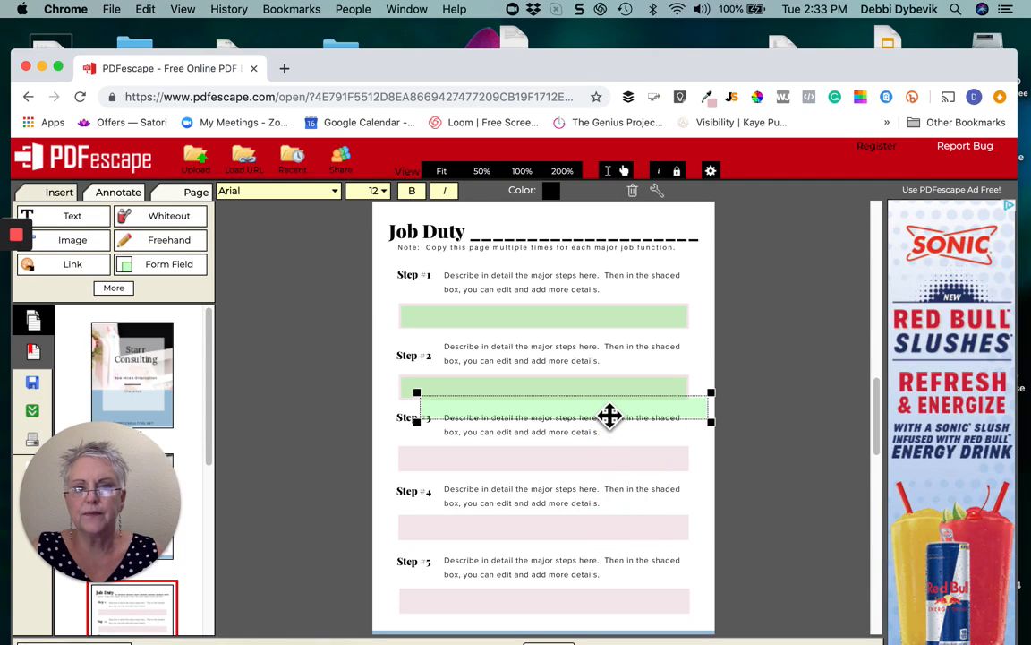
left_click_drag(603, 417, 589, 466)
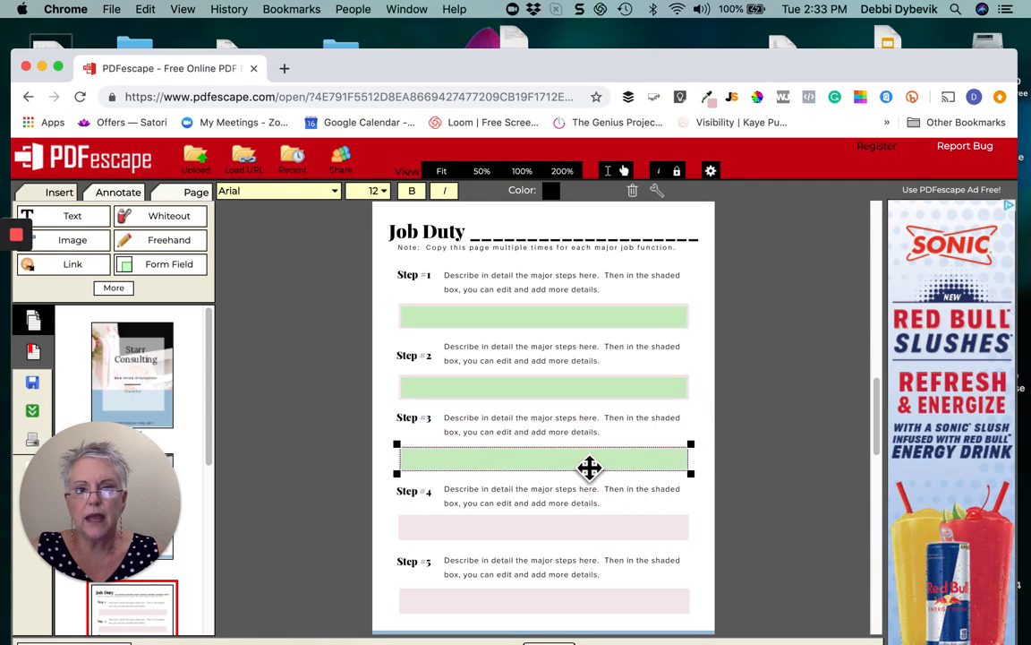
Duplicate further copies into the Step 4 and Step 5 shaded boxes
right_click(589, 467)
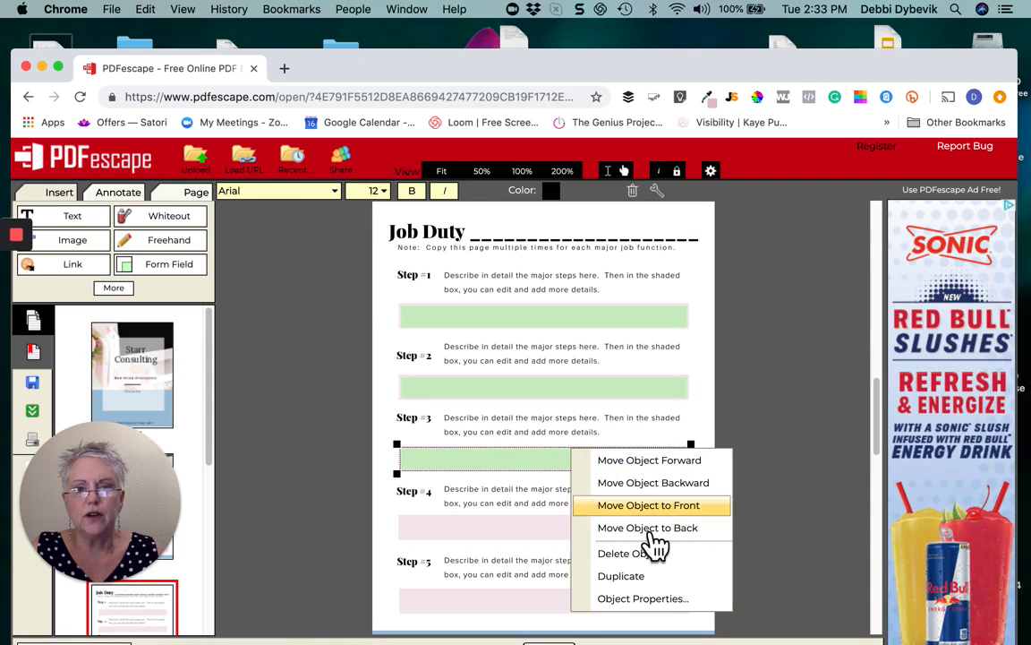
left_click(640, 582)
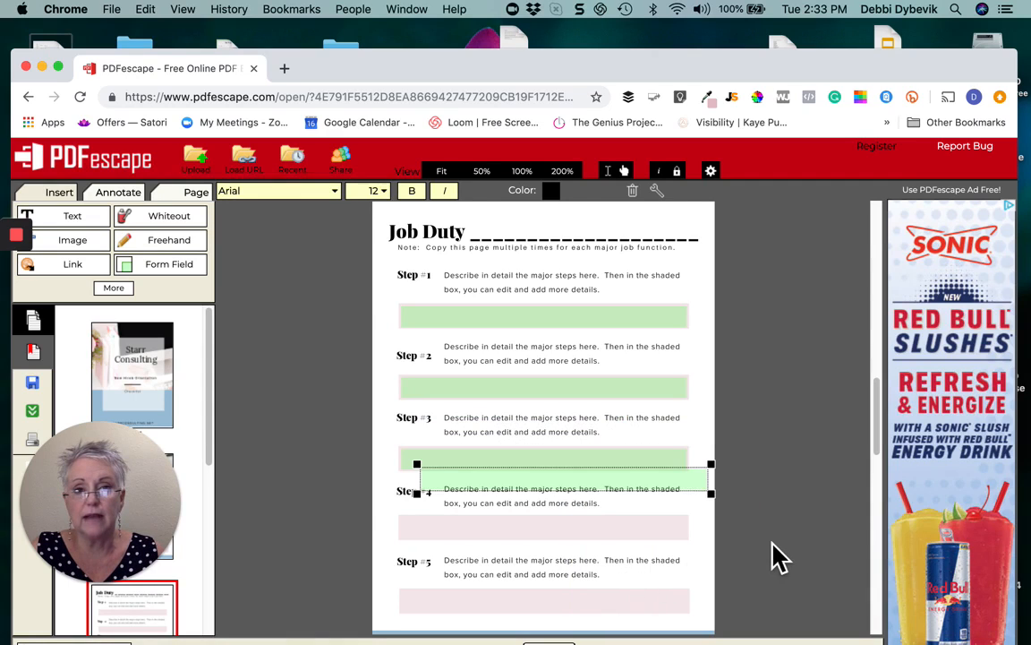
scroll(777, 556, "down", 1)
left_click_drag(663, 472, 645, 520)
right_click(644, 520)
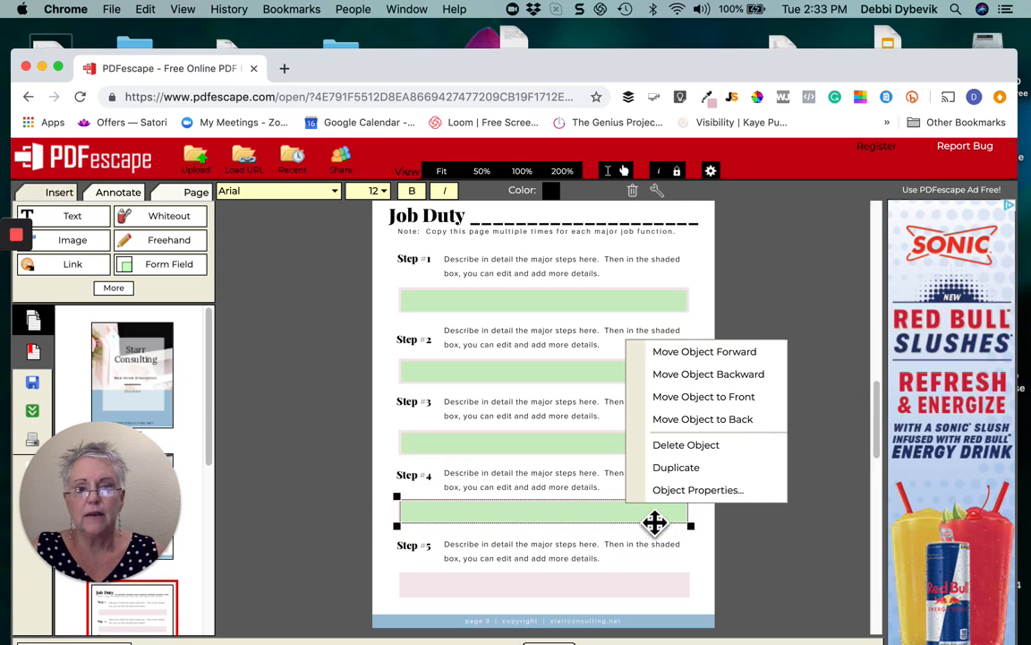
left_click(679, 469)
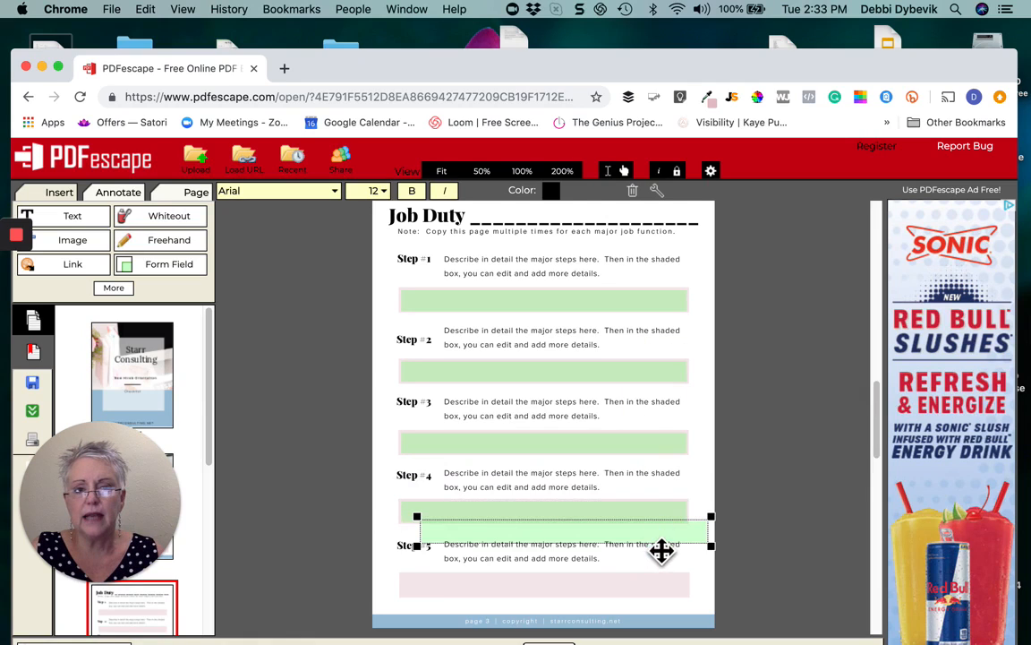
left_click_drag(659, 543, 646, 603)
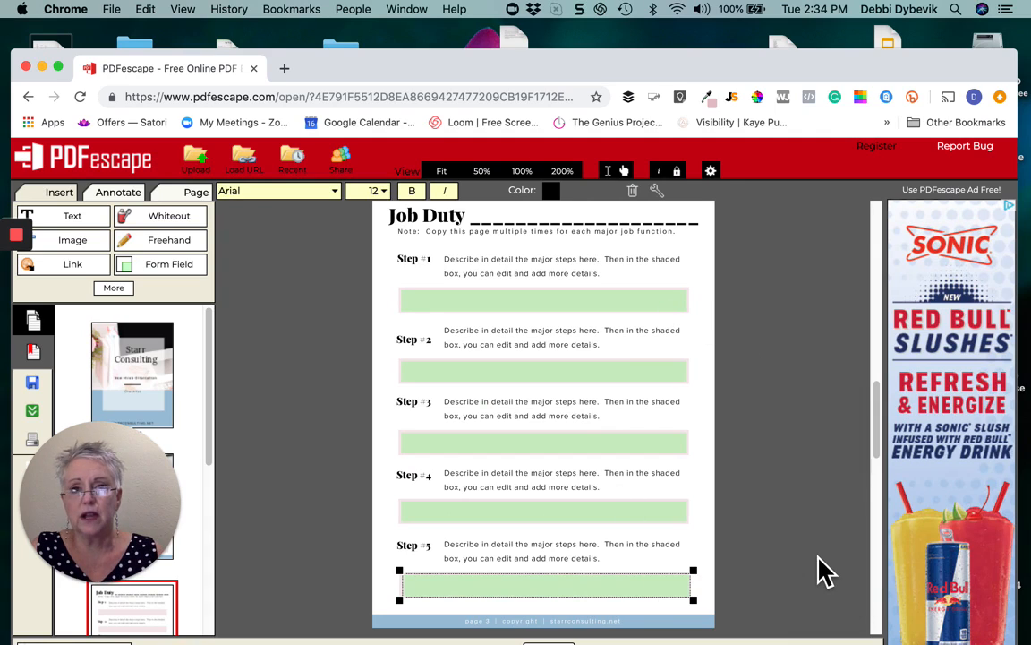
scroll(823, 571, "down", 3)
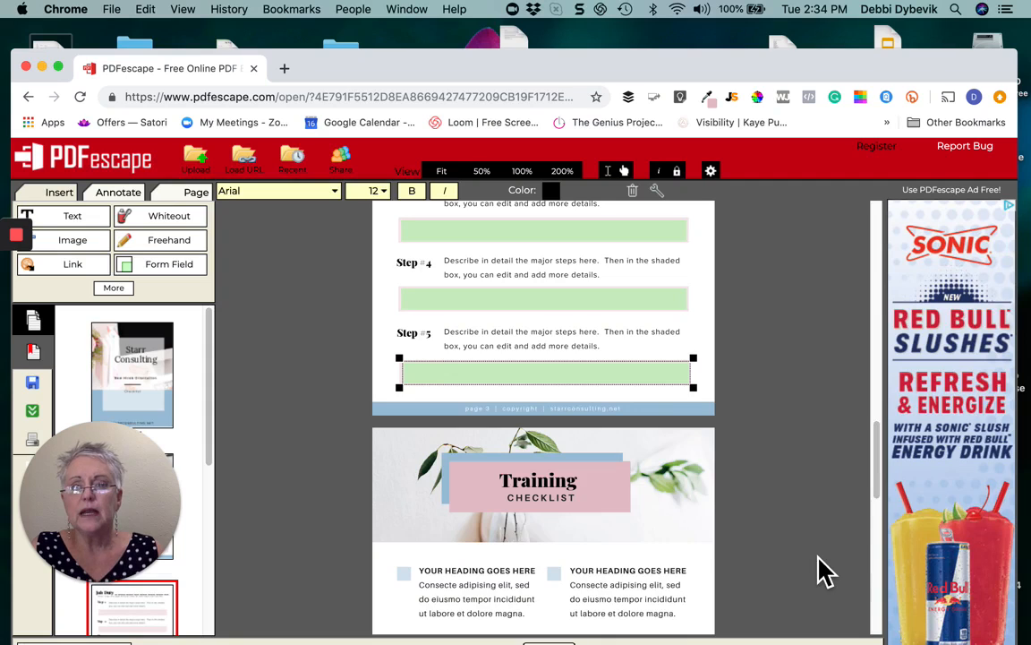
Scroll to the page 4 Training Checklist and open the Form Field Creation Tool
scroll(822, 570, "down", 3)
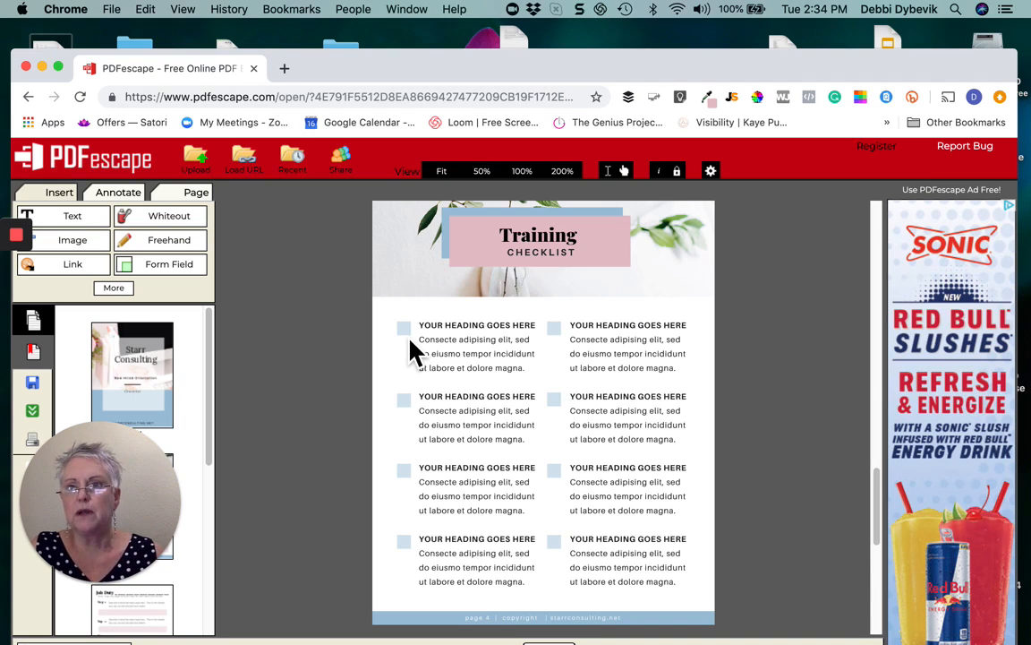
left_click(166, 266)
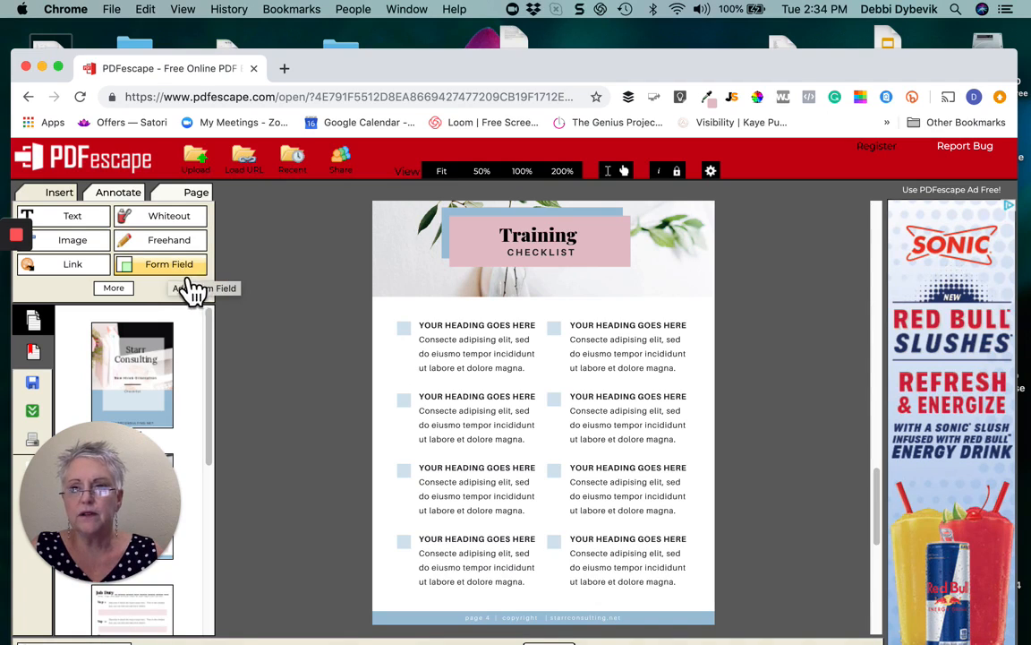
left_click(186, 276)
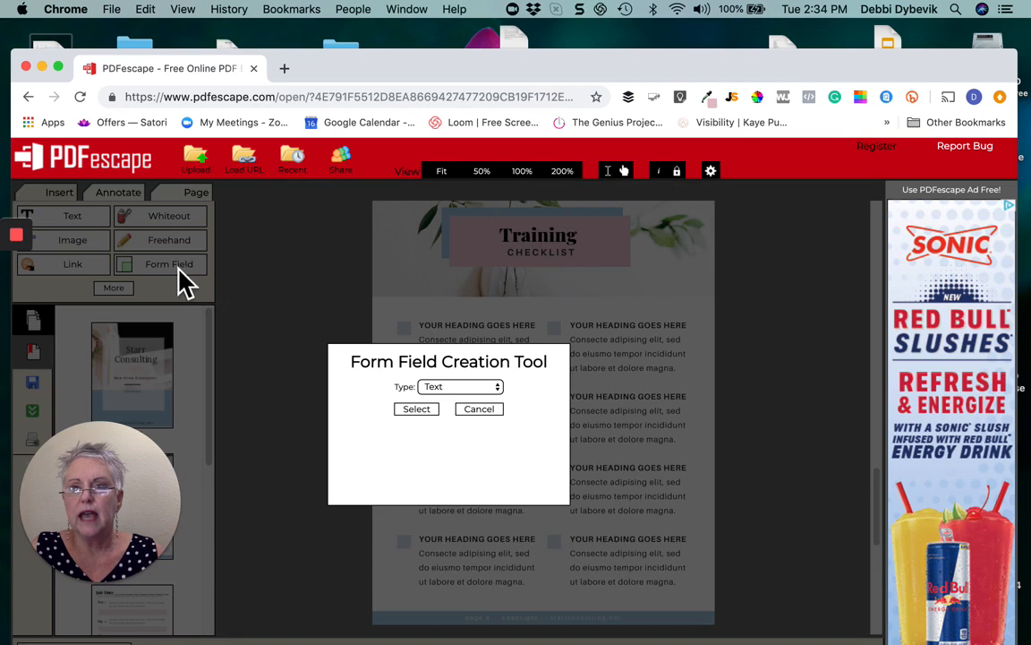
Choose Checkbox as the field type and zoom the page to 200%
left_click(502, 393)
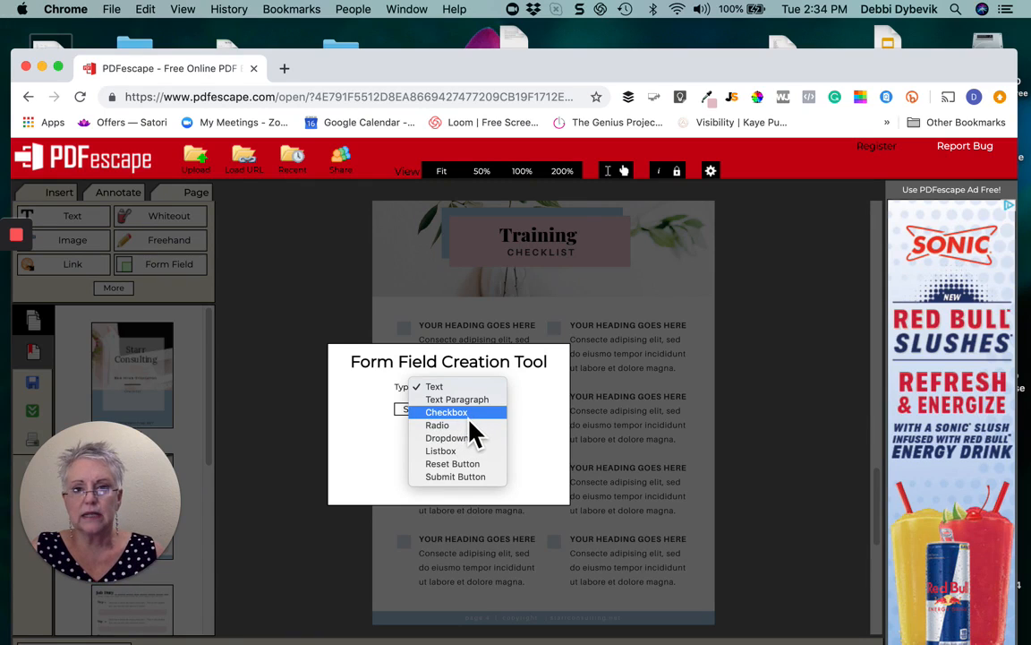
key("Return")
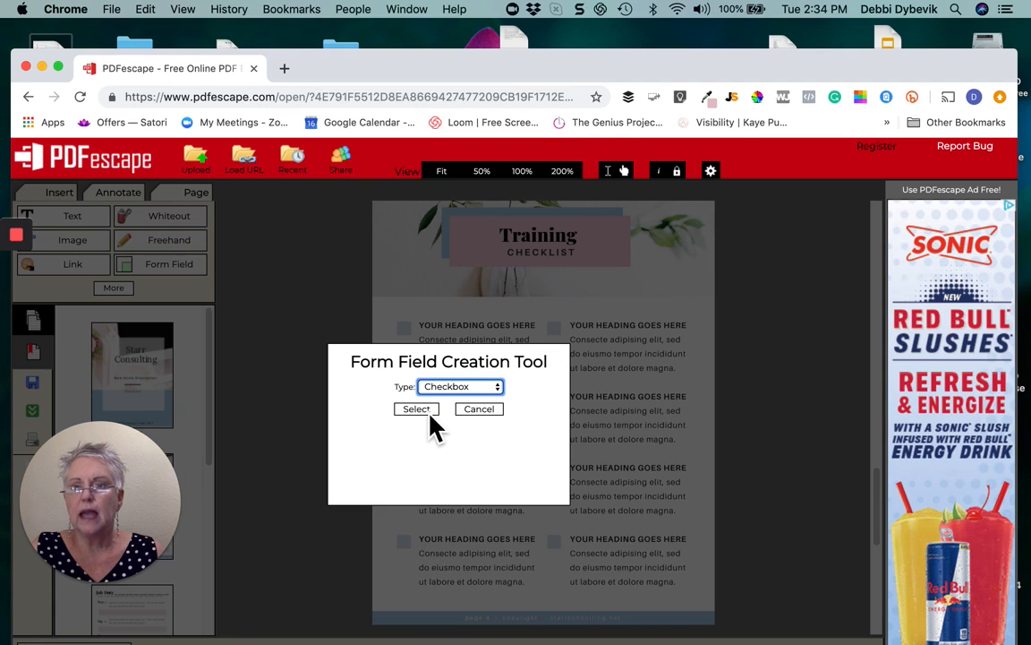
left_click(426, 411)
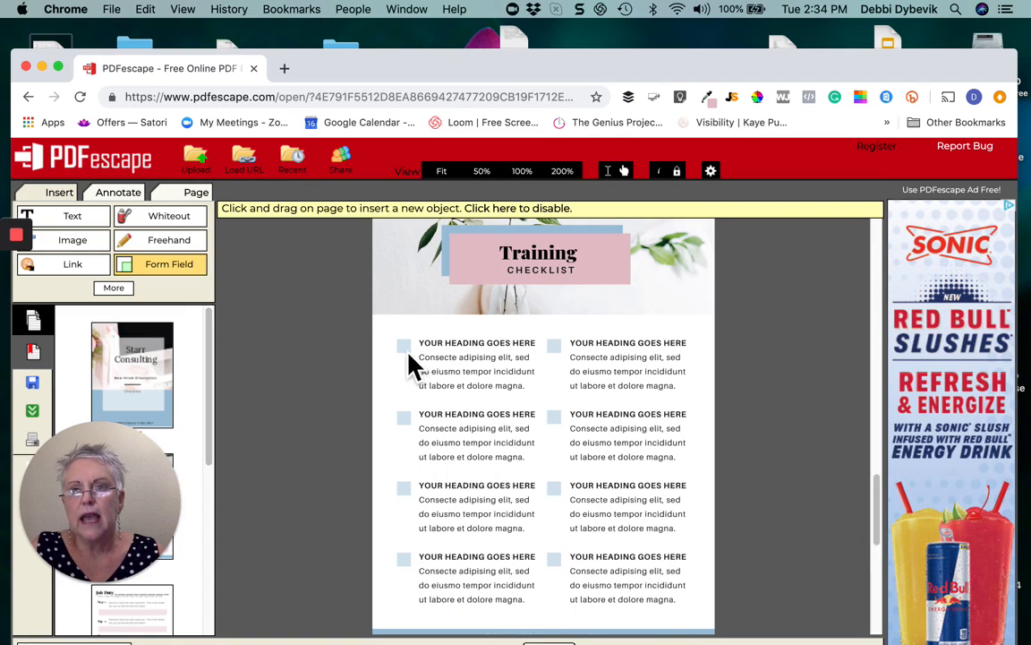
left_click(577, 183)
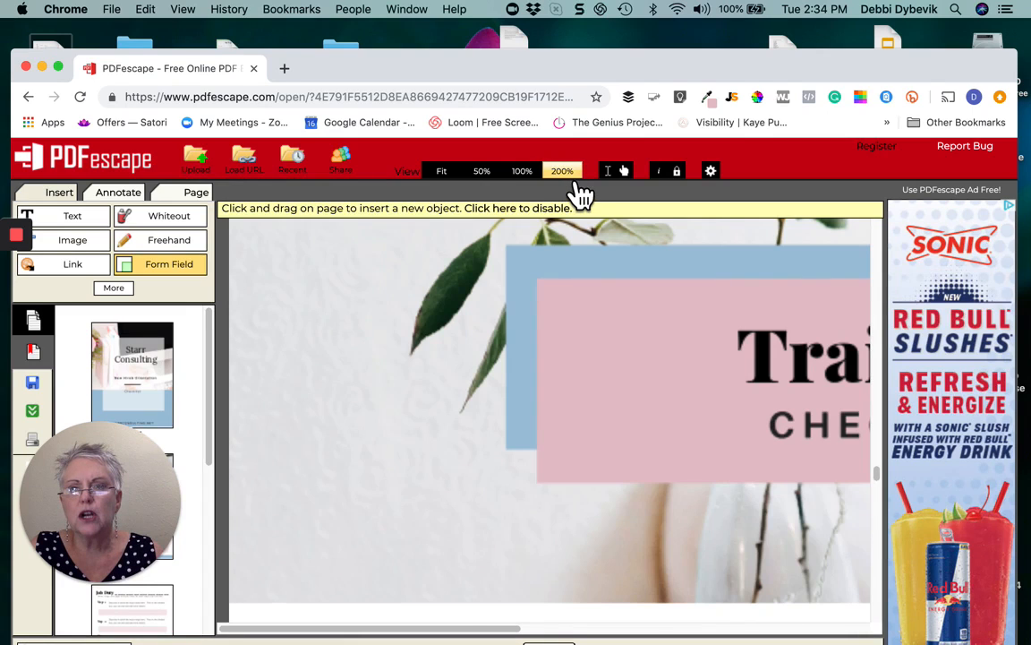
Draw an unchecked checkbox field over the first Training Checklist square beside the top-left heading
scroll(607, 391, "down", 5)
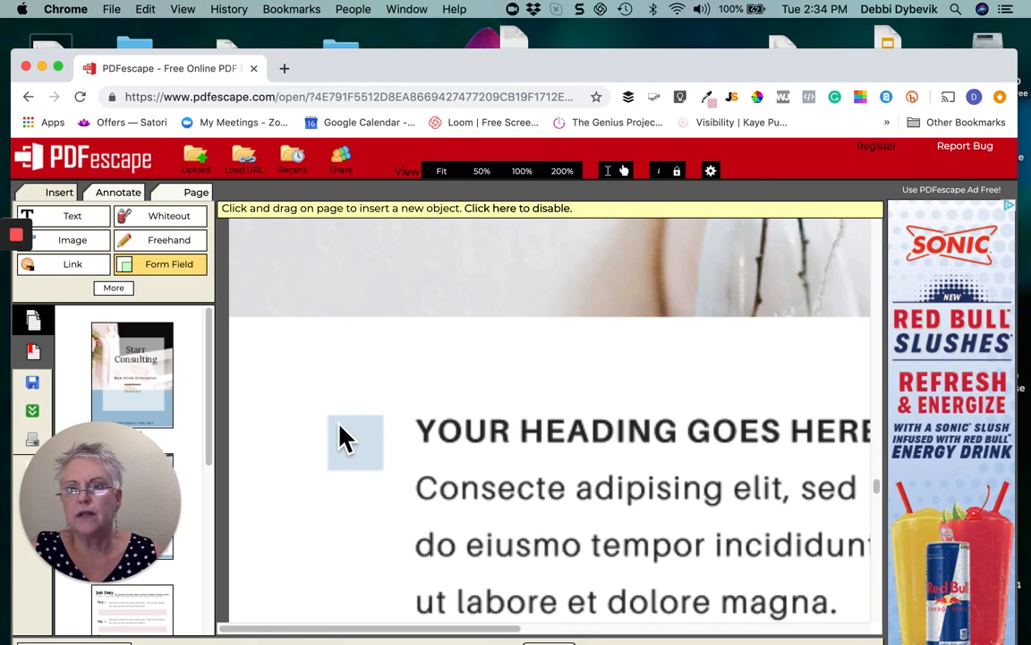
left_click_drag(334, 423, 387, 472)
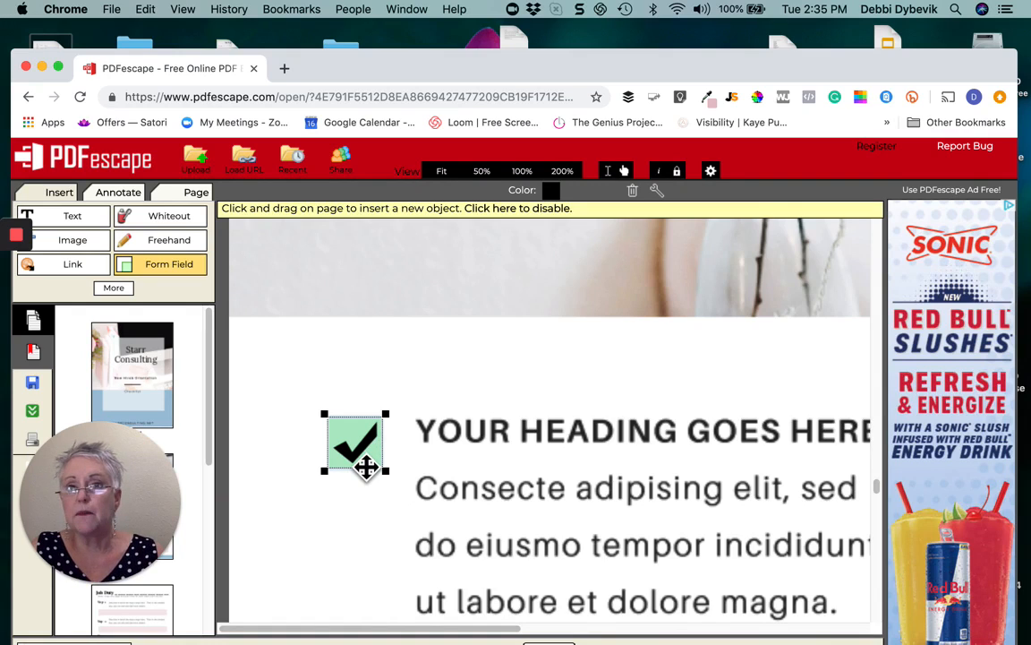
left_click(361, 458)
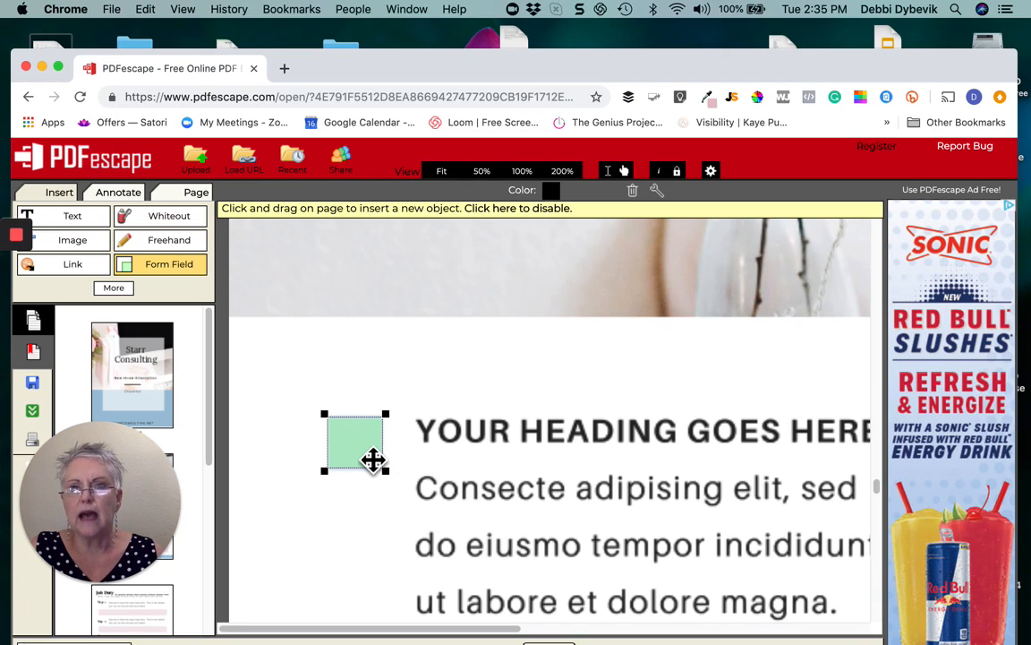
left_click(483, 171)
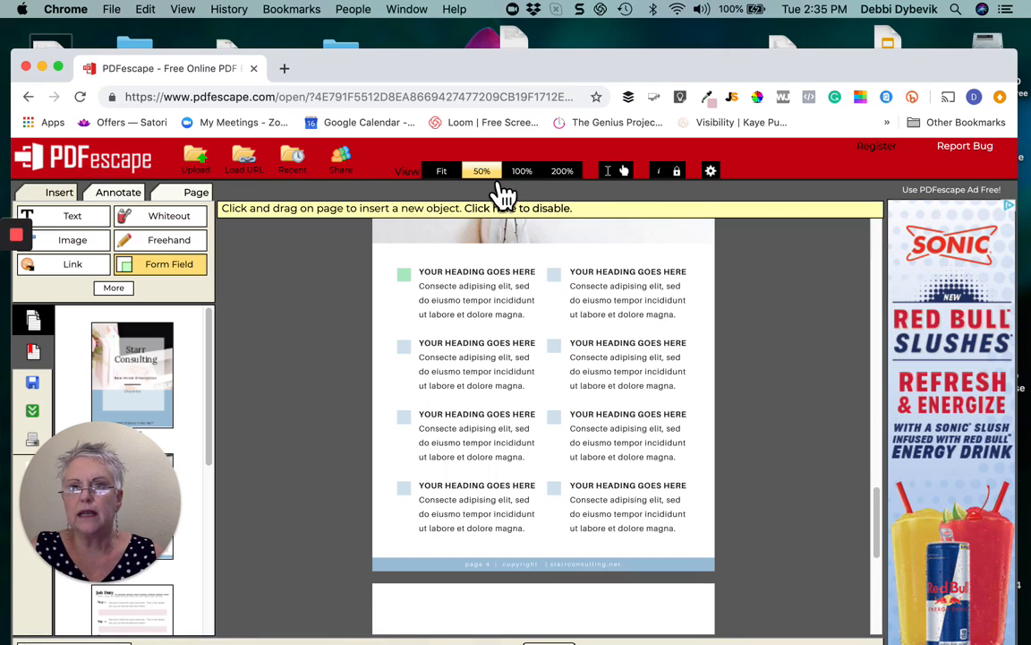
Duplicate the checkbox field onto the second and third squares of the left column
right_click(408, 279)
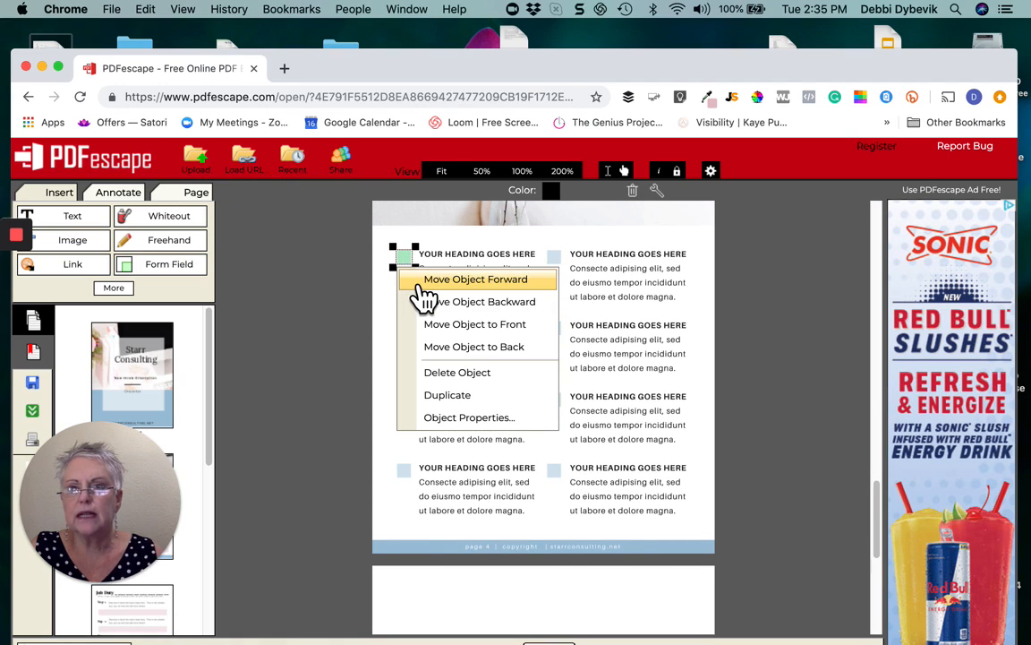
left_click(459, 396)
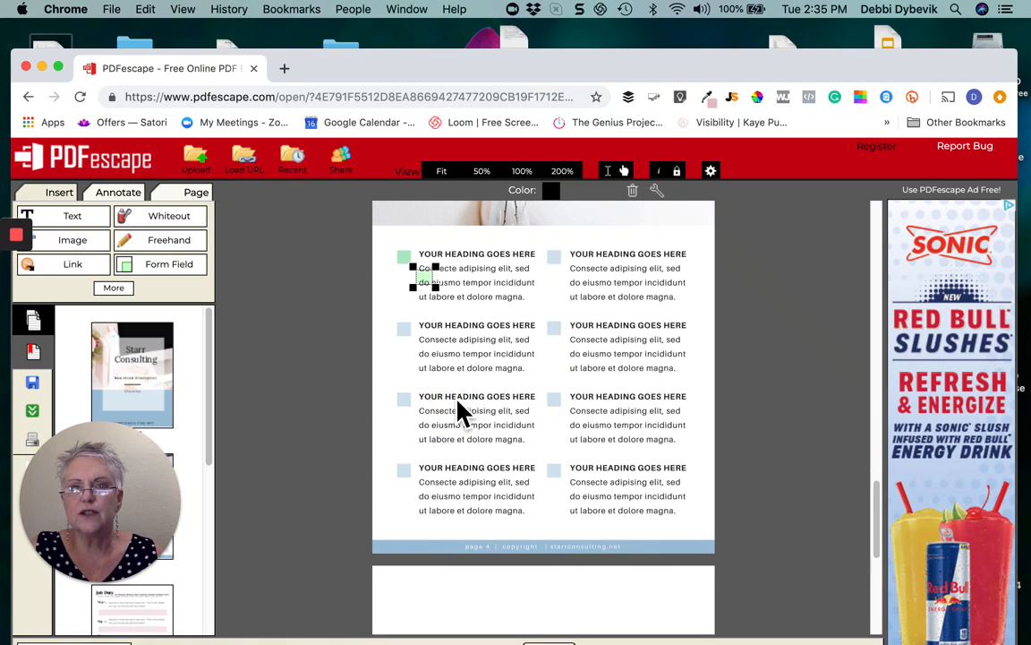
left_click_drag(425, 280, 411, 339)
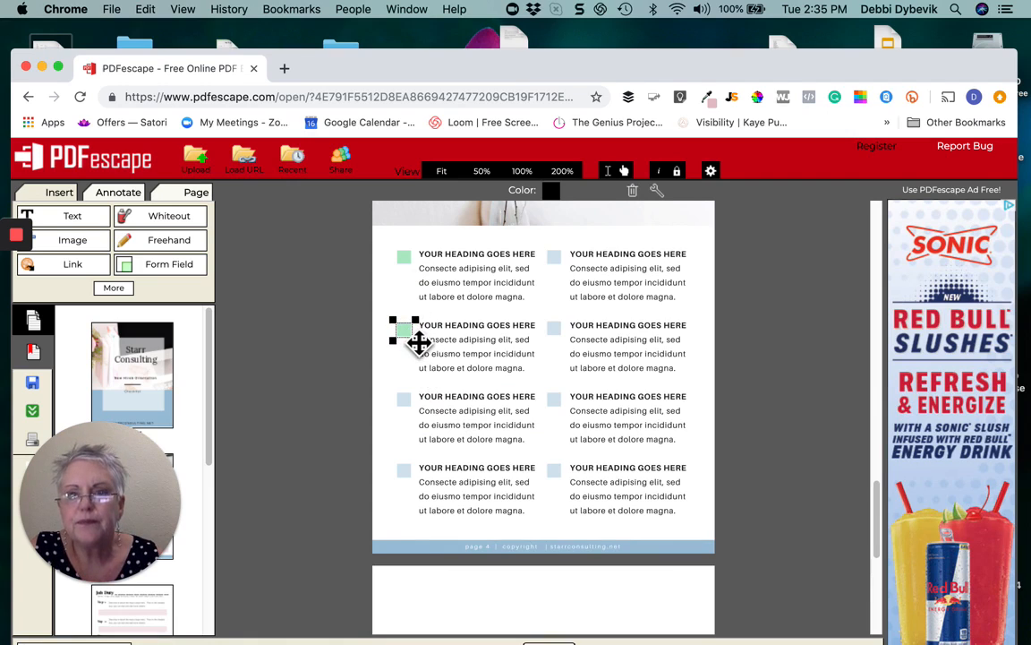
right_click(416, 345)
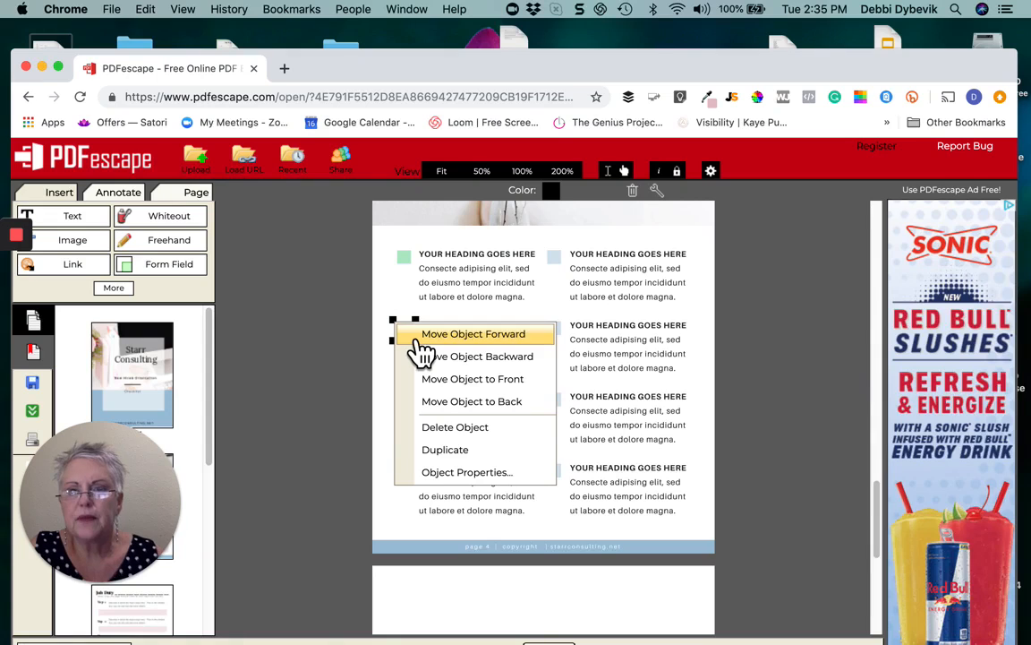
left_click(479, 450)
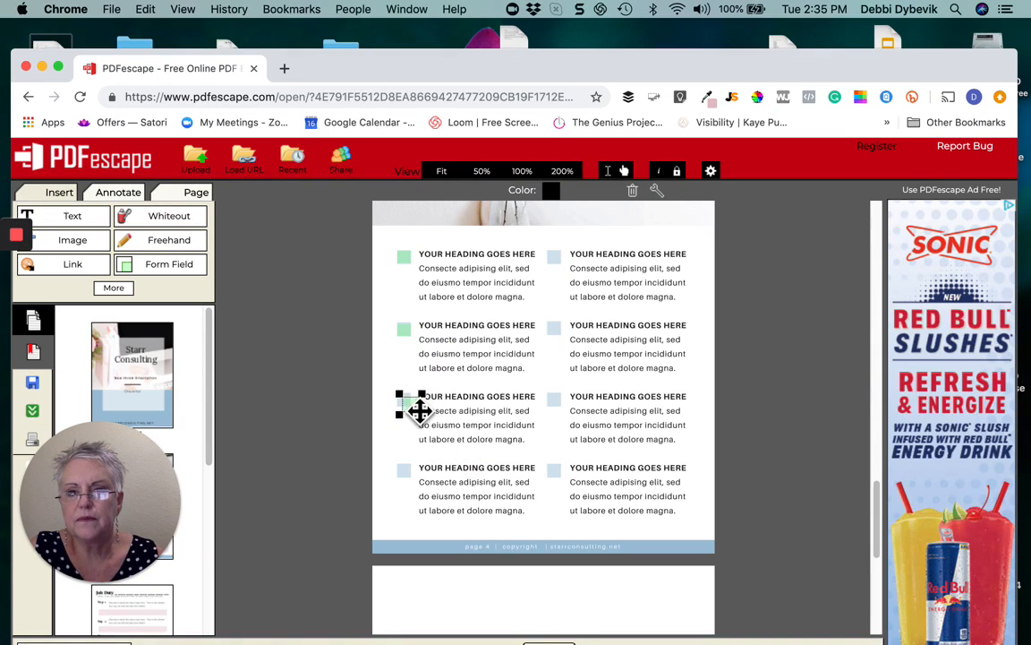
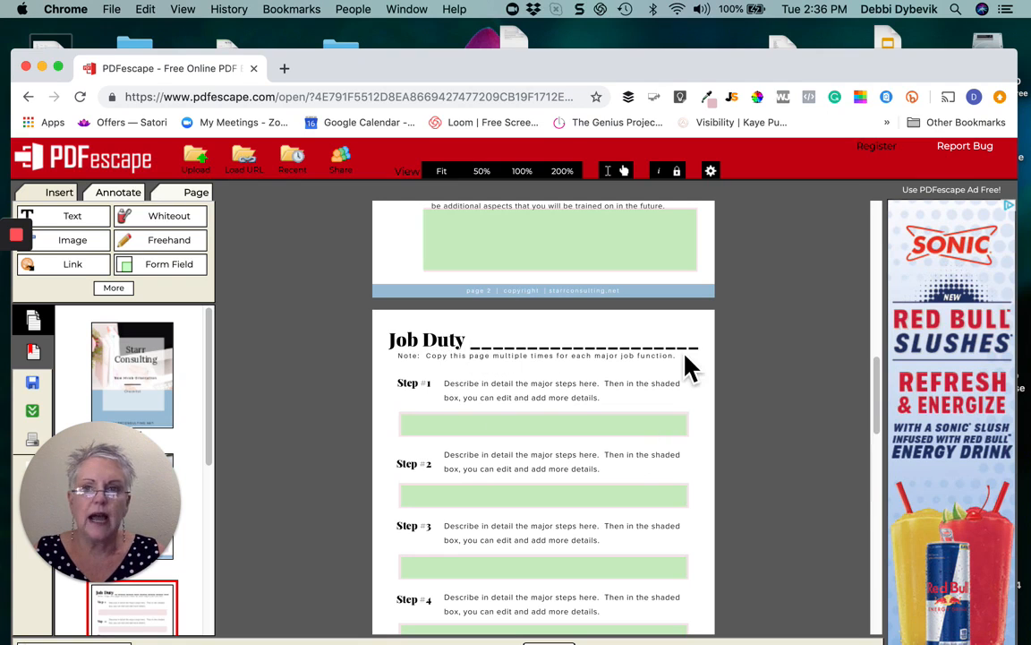
Draw a Text form field over the dashed line beside the Job Duty heading
left_click(201, 270)
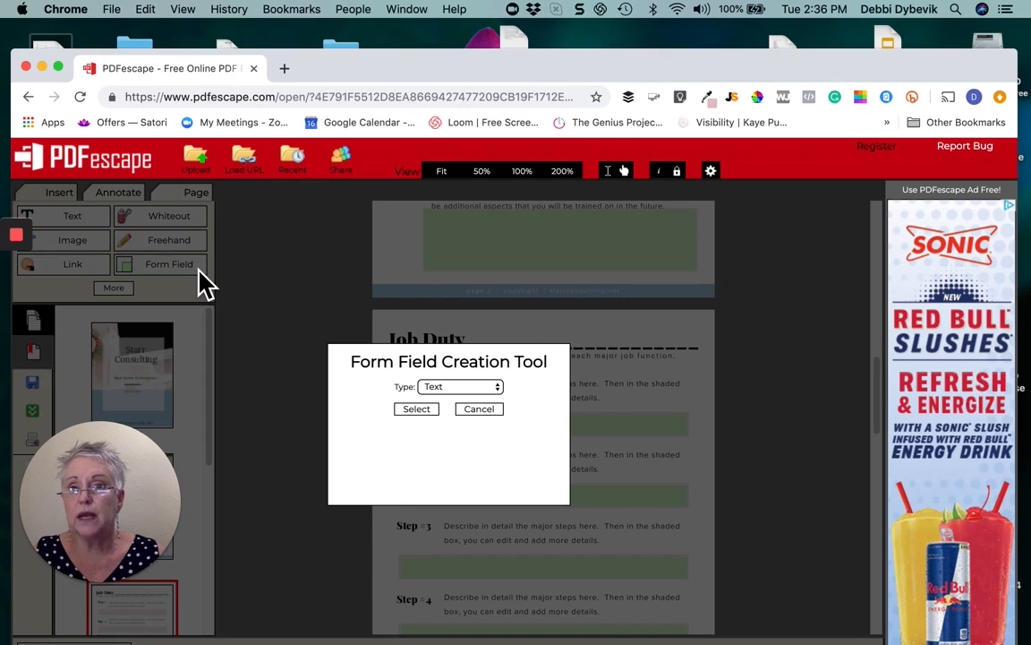
left_click(500, 389)
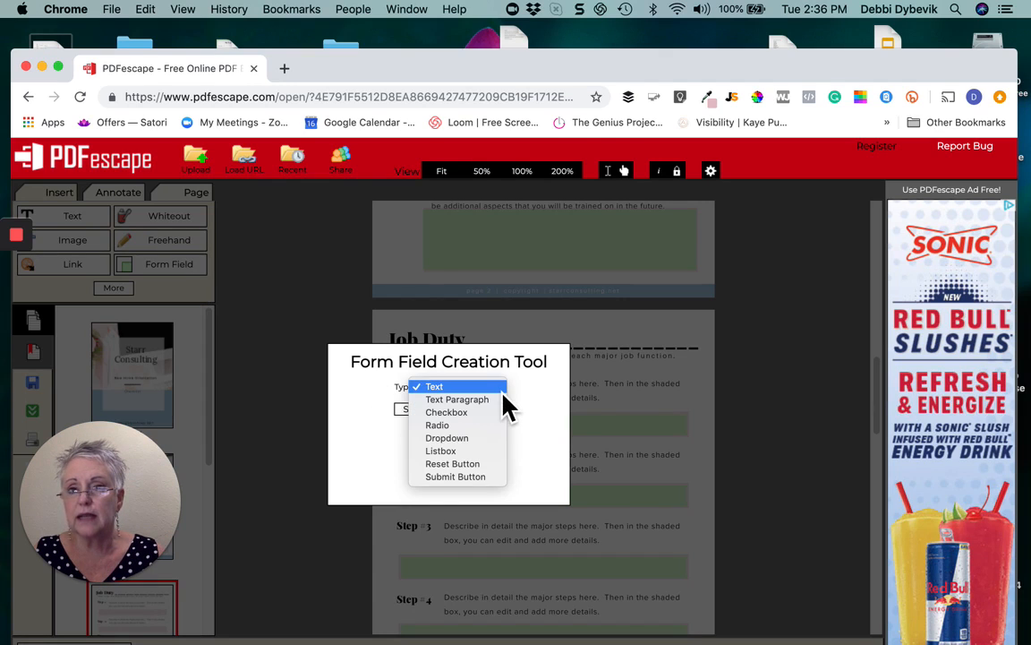
left_click(502, 397)
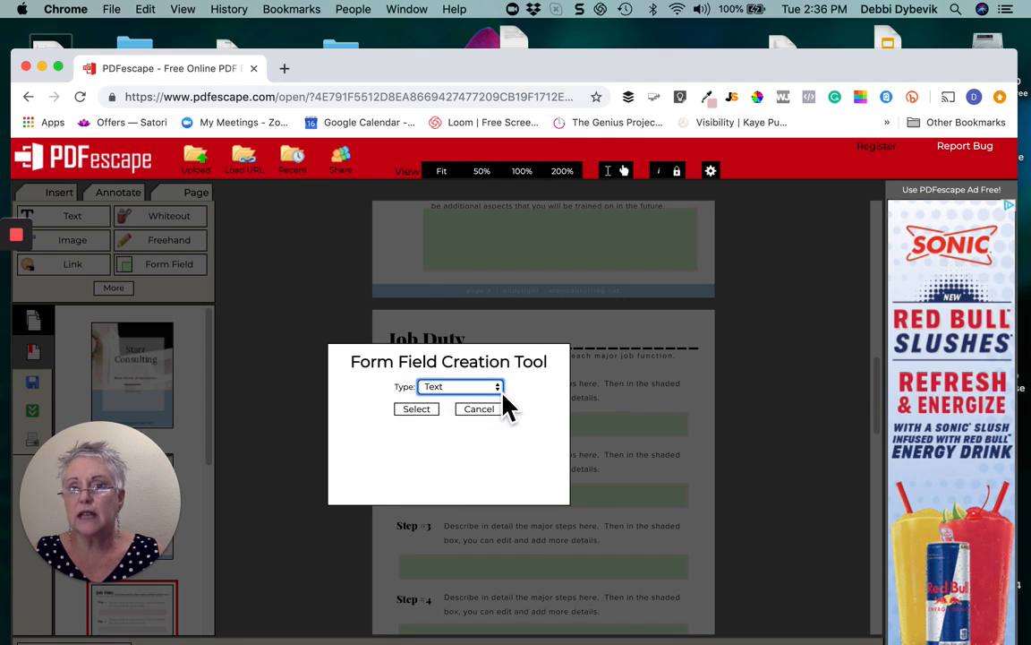
left_click(418, 409)
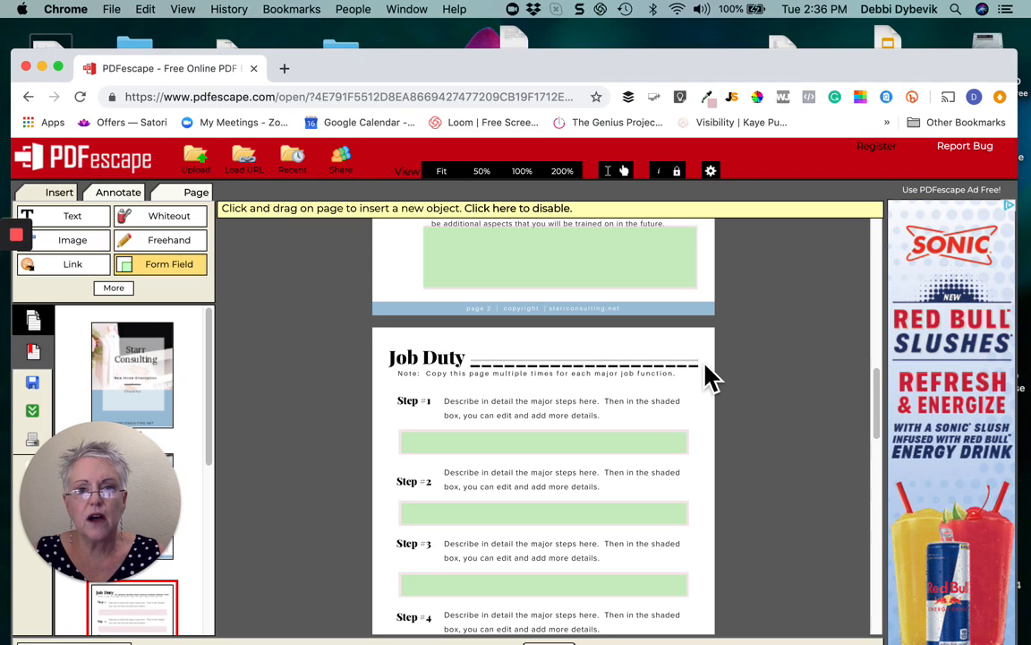
mouse_move(705, 365)
left_mouse_down()
mouse_move(704, 352)
mouse_move(718, 350)
left_mouse_up()
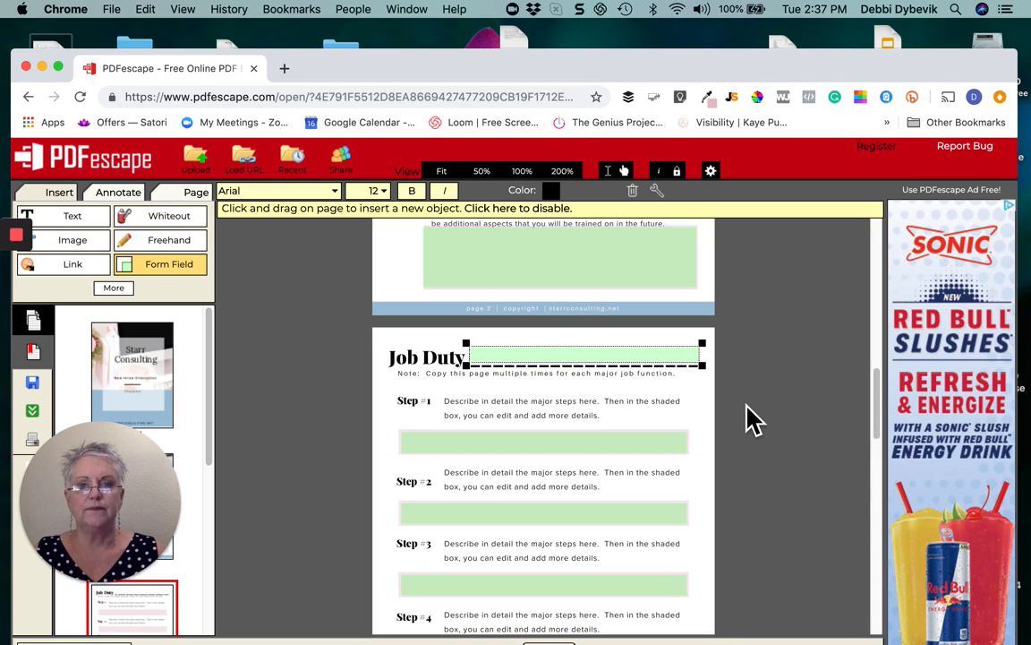
left_click(813, 420)
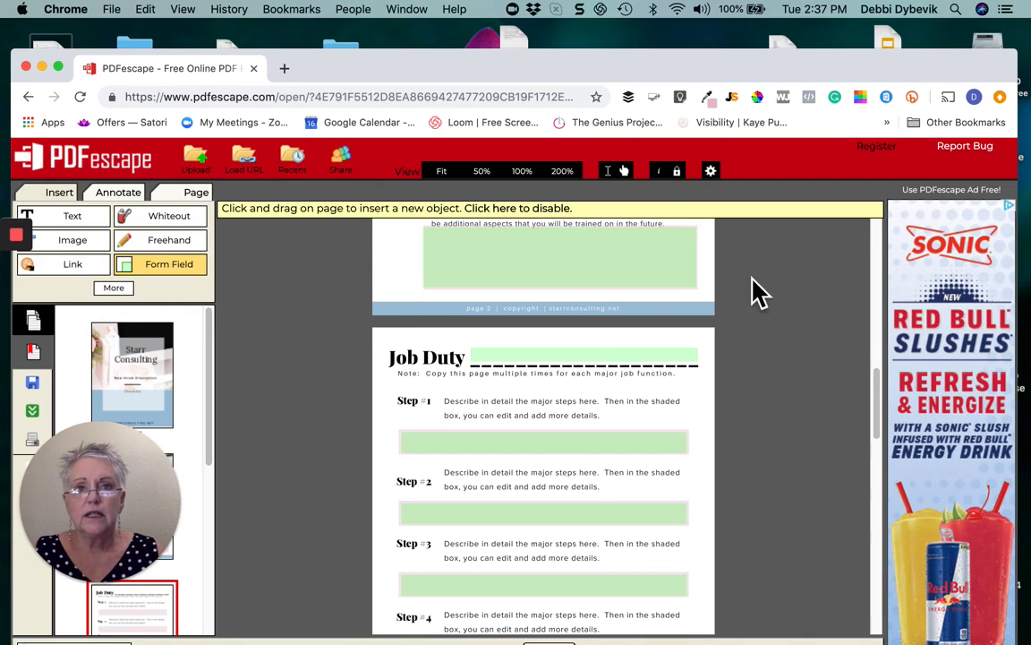
left_click(562, 171)
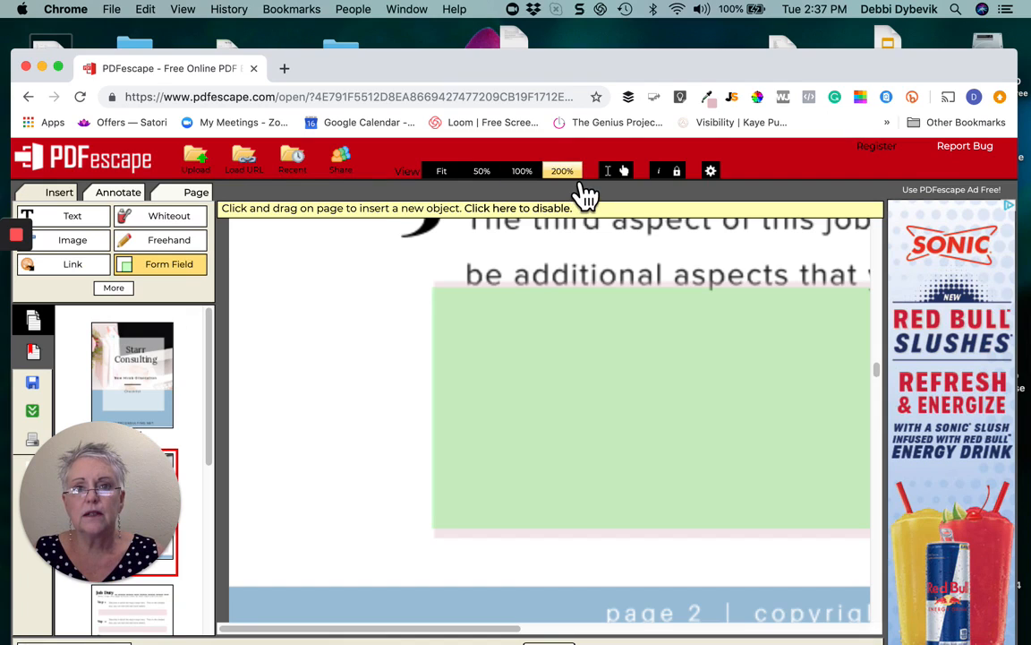
scroll(635, 423, "down", 2)
left_click_drag(512, 638, 756, 637)
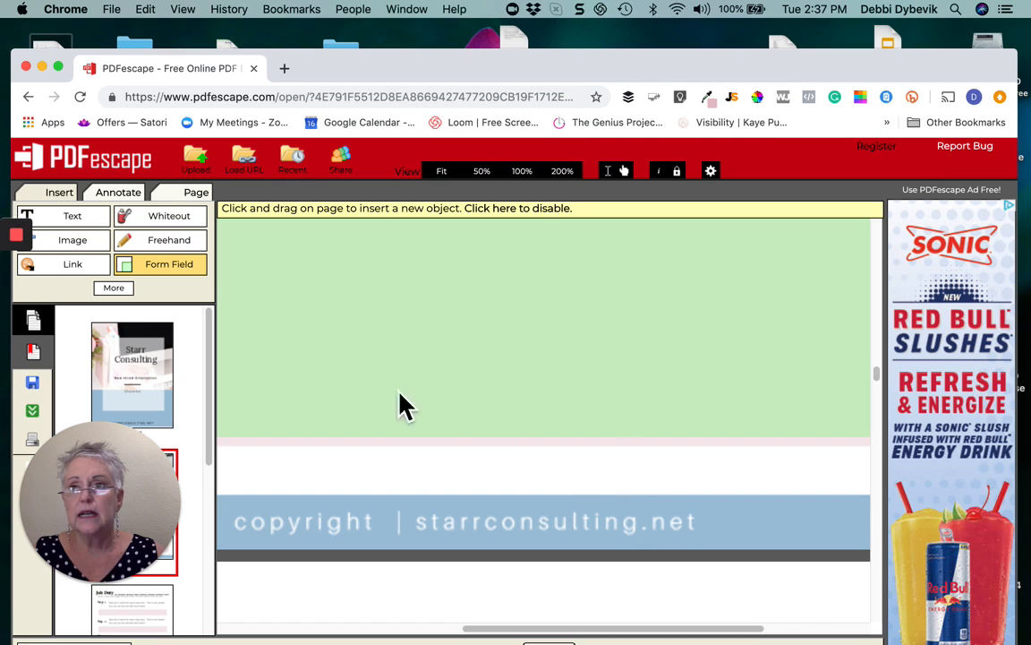
left_click(81, 272)
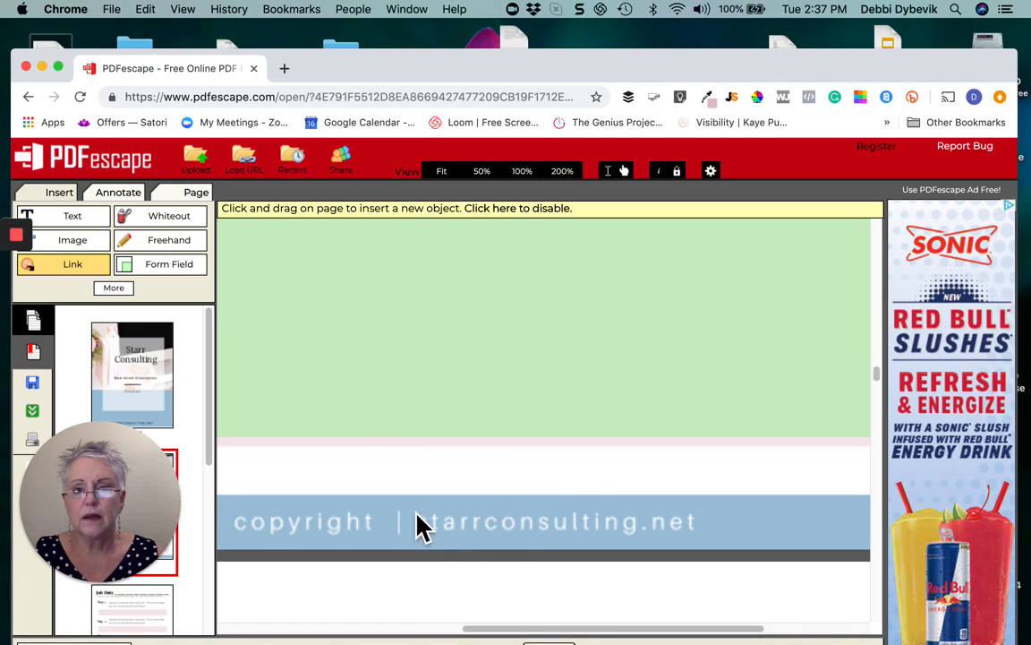
left_click_drag(411, 511, 710, 543)
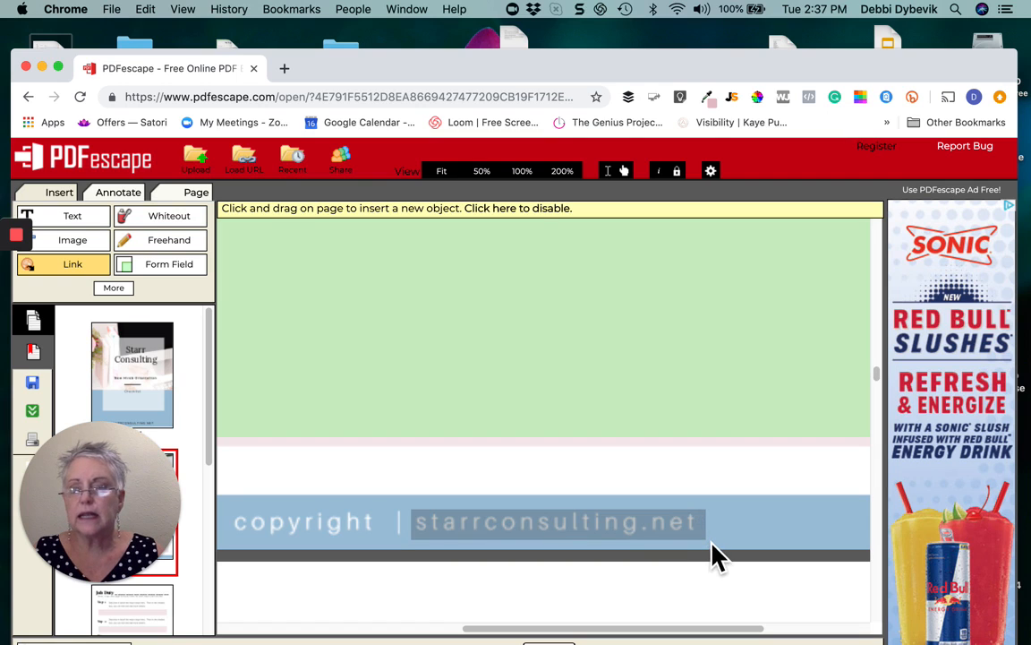
left_click_drag(711, 542, 710, 542)
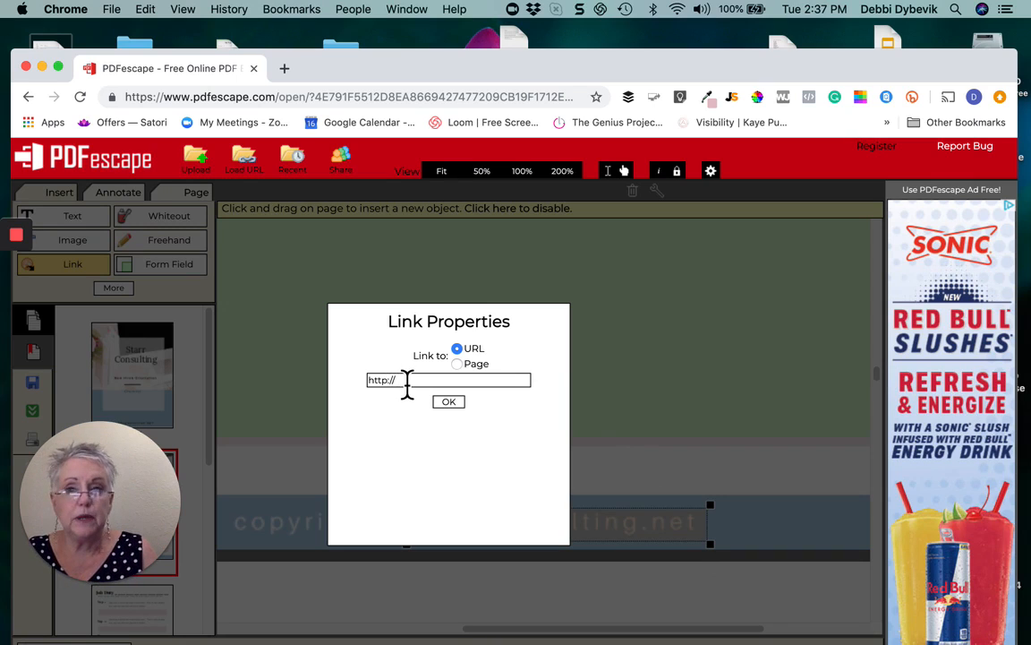
type("s")
key("Right")
key("Right")
key("Right")
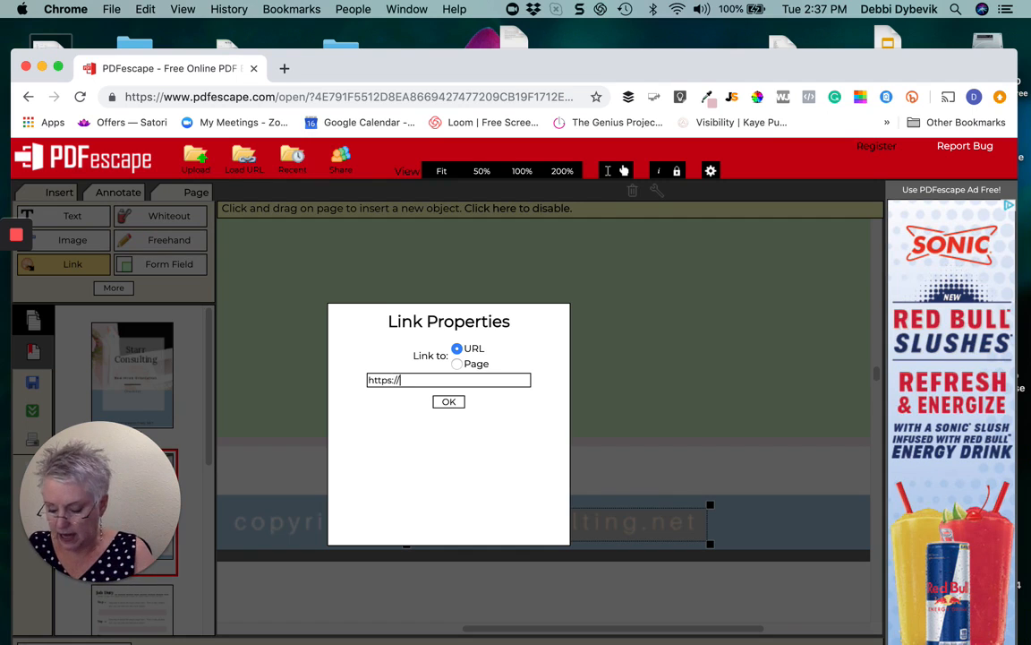
type("starrconsulting.")
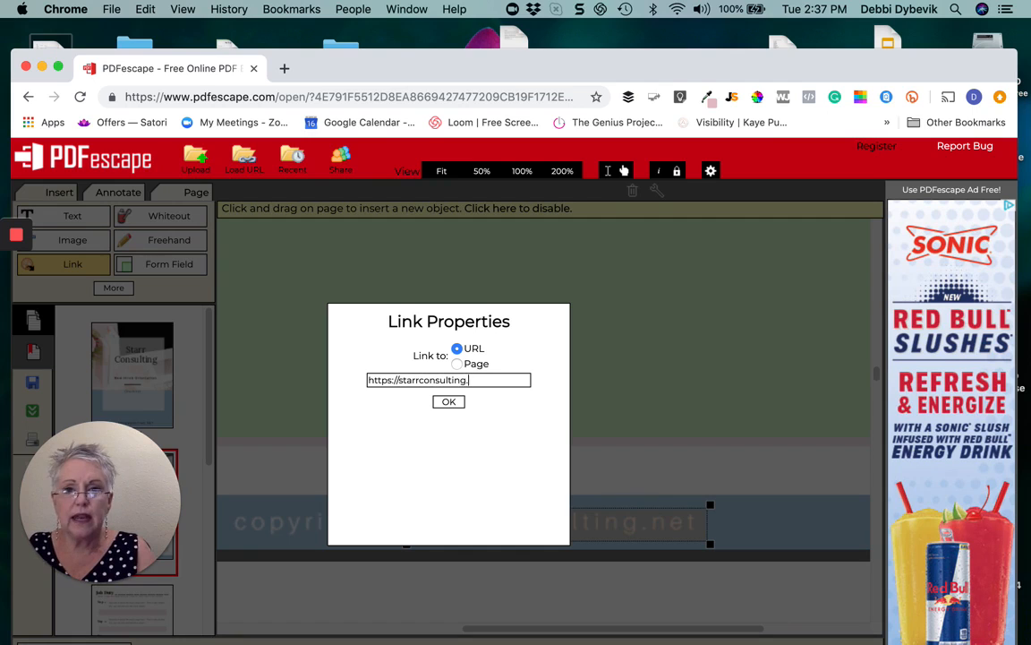
type("net")
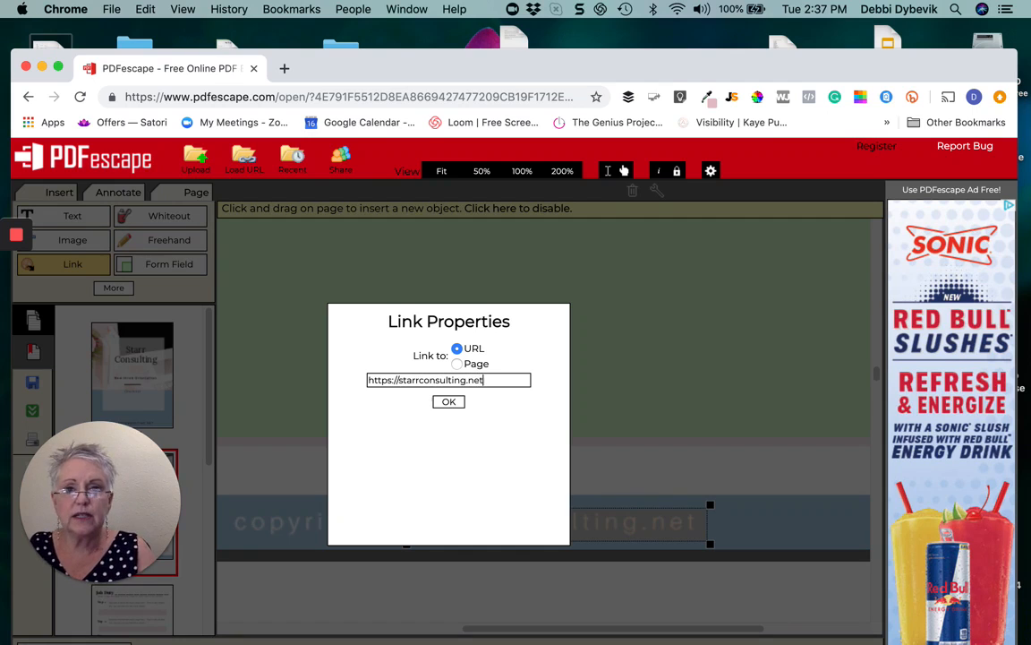
left_click(452, 404)
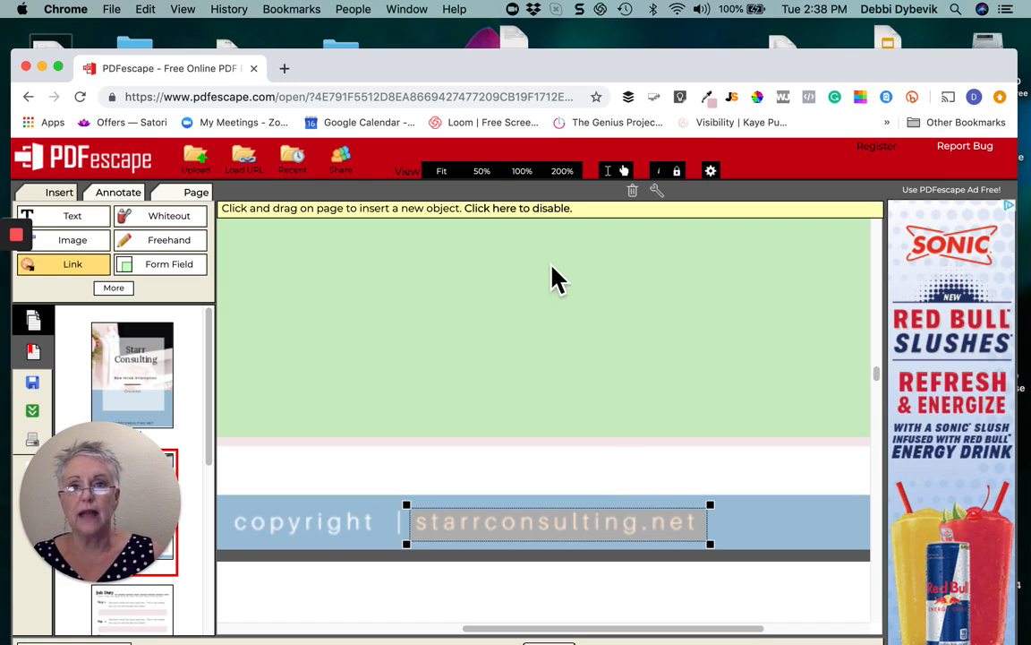
left_click(500, 184)
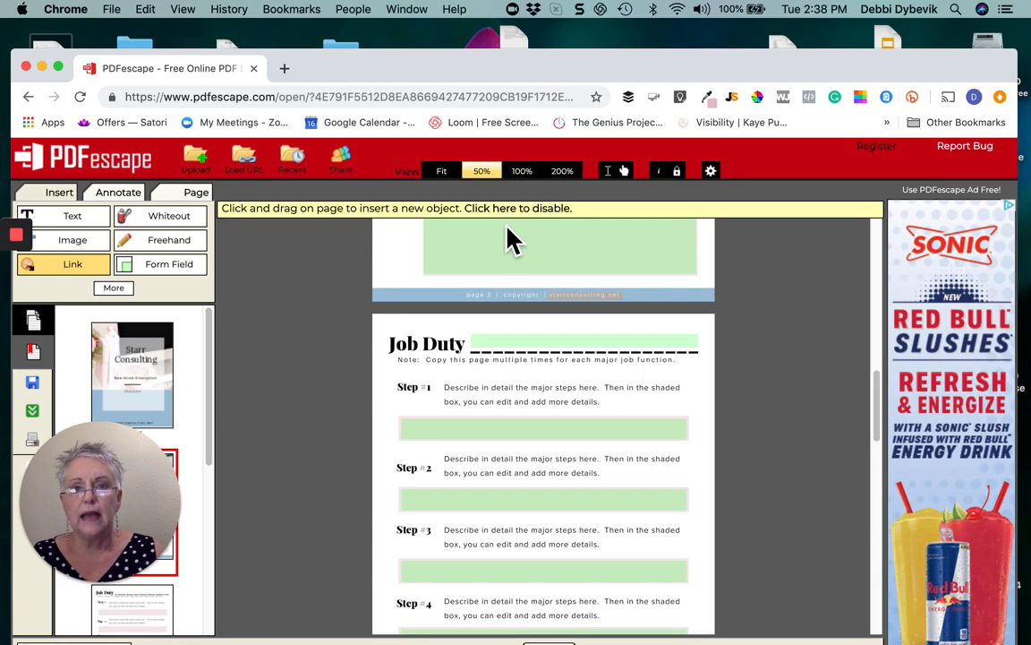
scroll(794, 491, "down", 5)
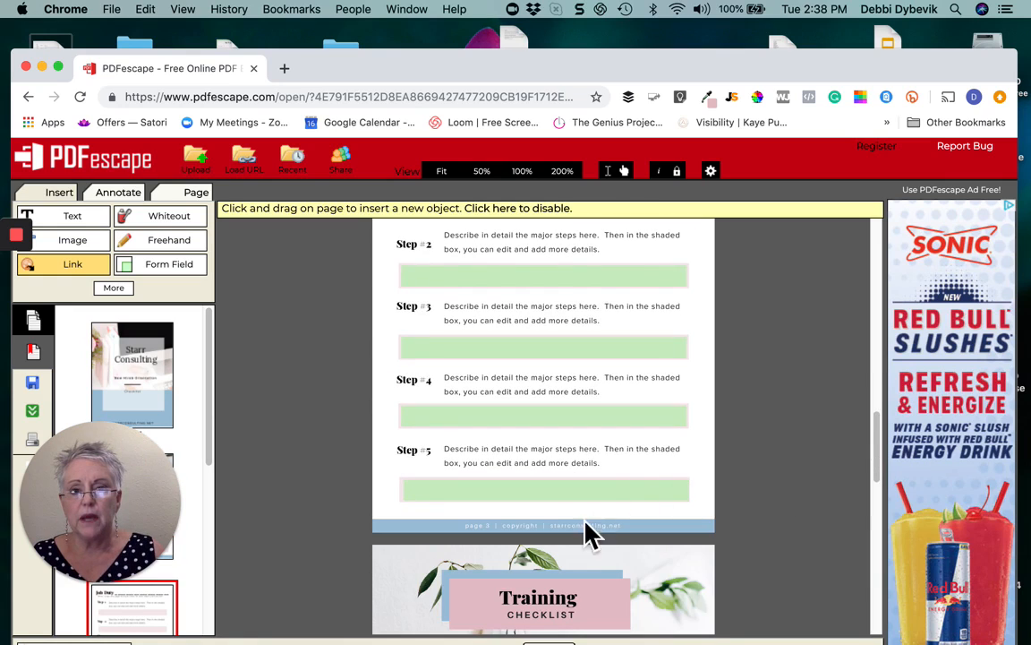
scroll(793, 537, "down", 1)
scroll(794, 548, "down", 2)
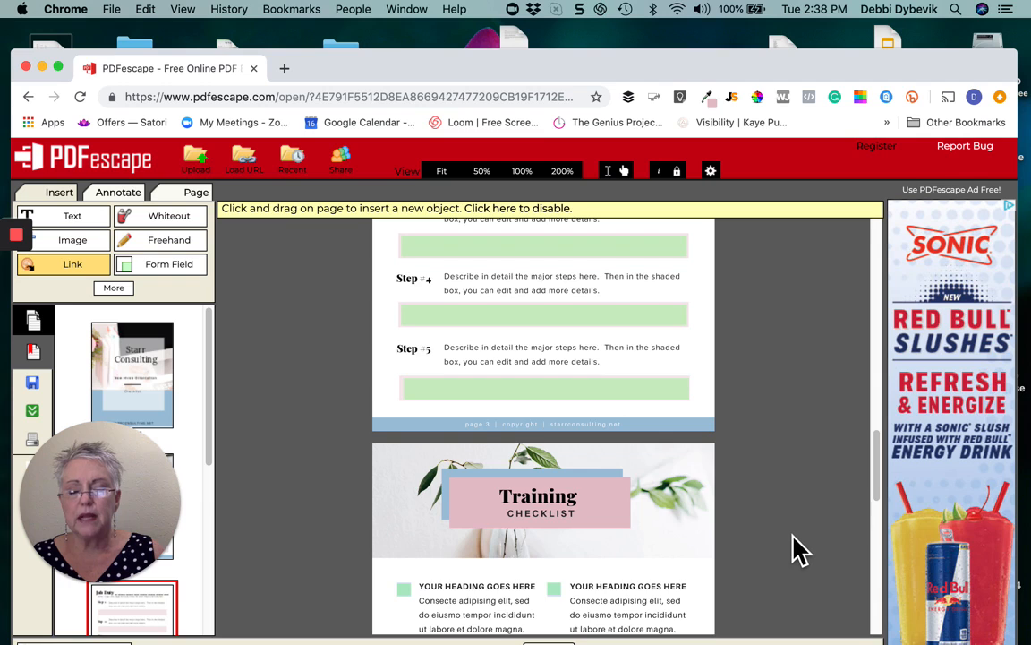
scroll(794, 549, "down", 5)
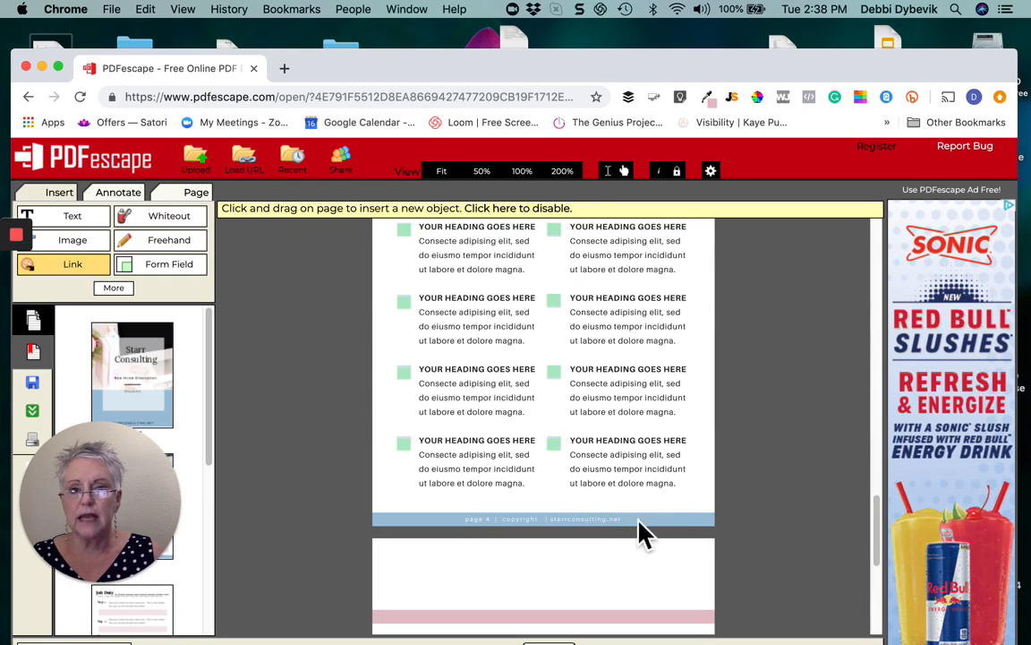
scroll(818, 546, "down", 5)
scroll(825, 555, "down", 2)
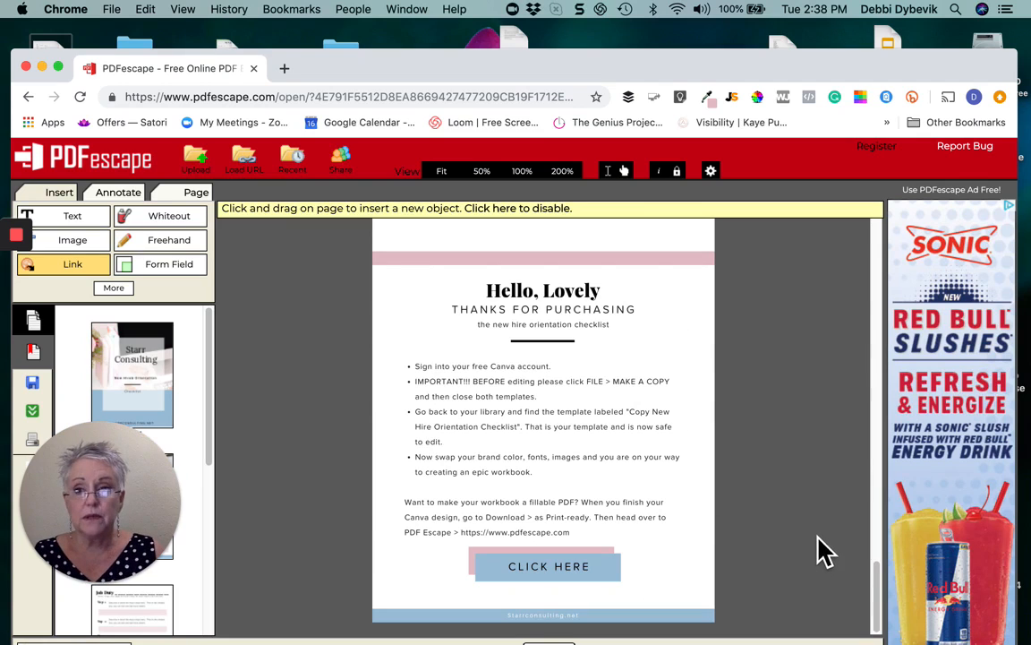
scroll(825, 550, "up", 10)
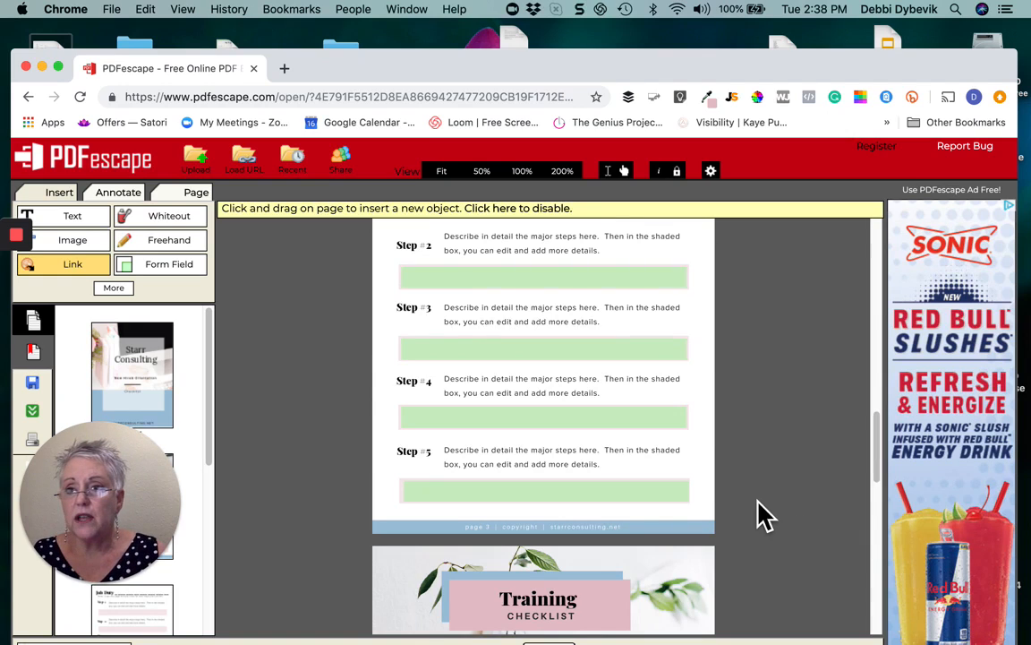
Download the form as Sample_Training_Checklist_Document_FILLABLE.pdf, then open a new Finder window
left_click(41, 418)
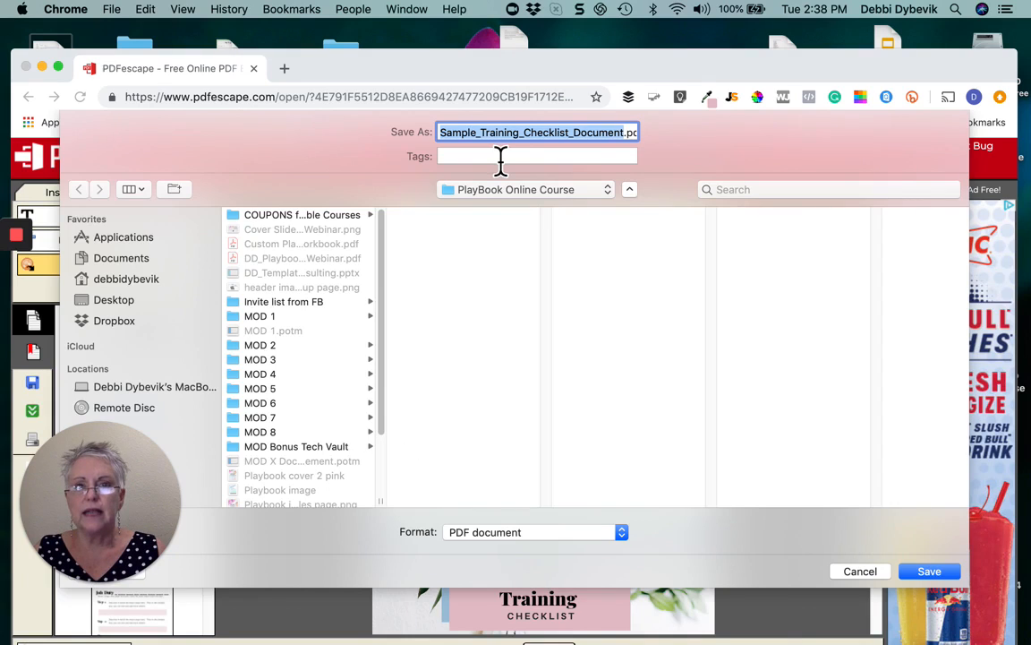
left_click(627, 134)
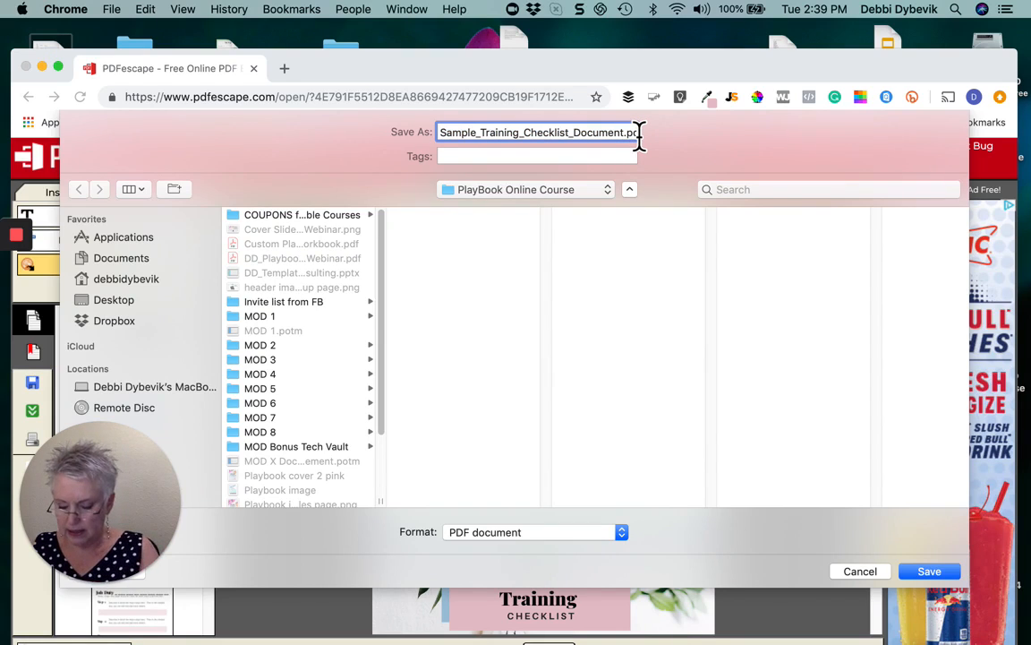
type("_")
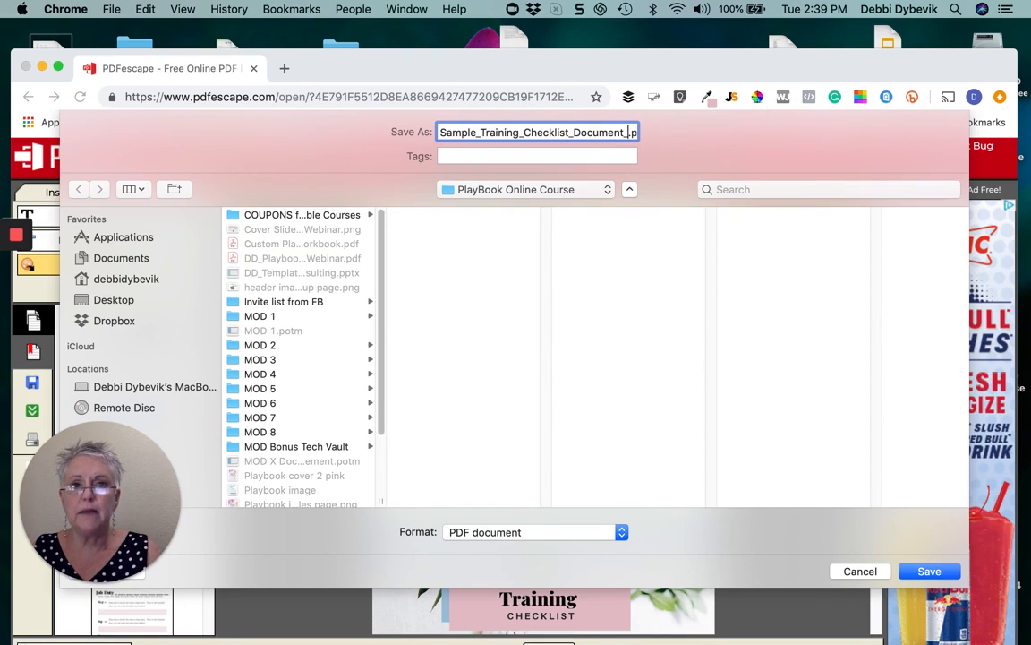
type("FILLA")
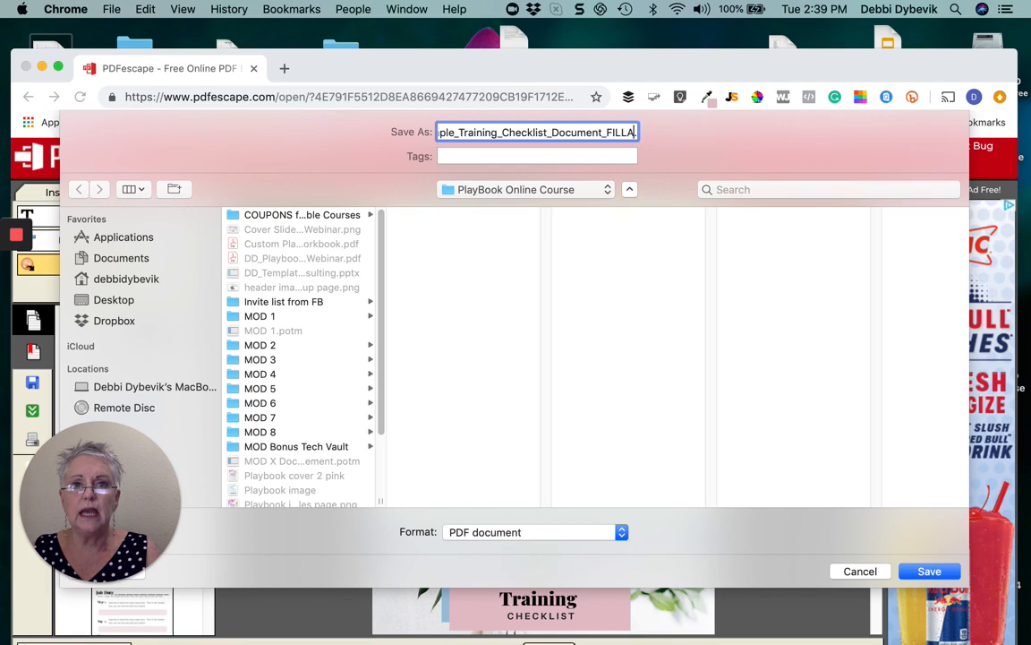
type("BLE.p")
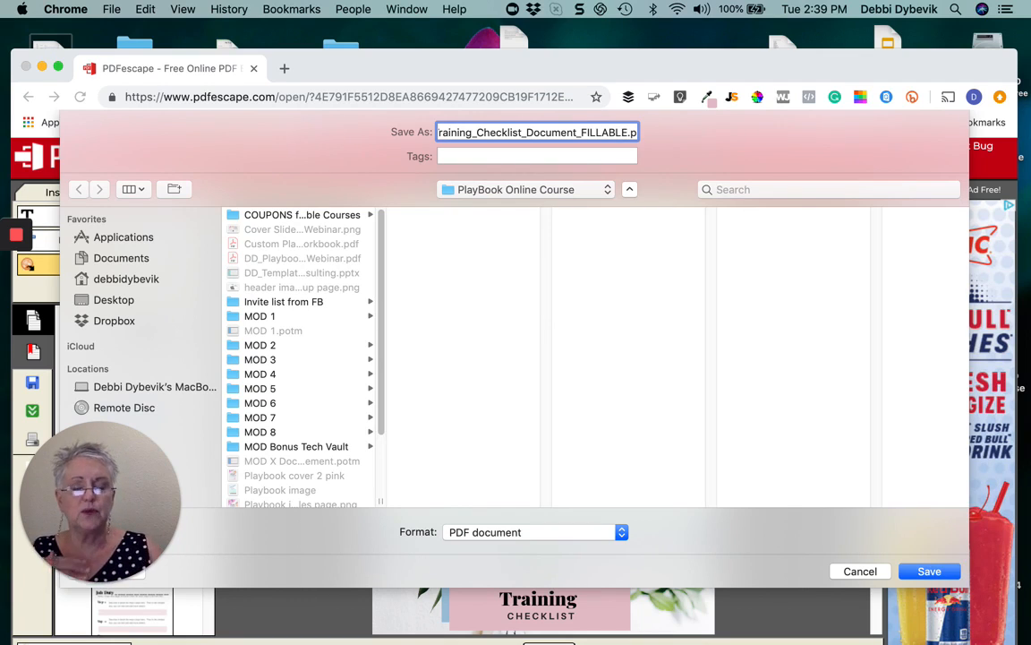
left_click(945, 577)
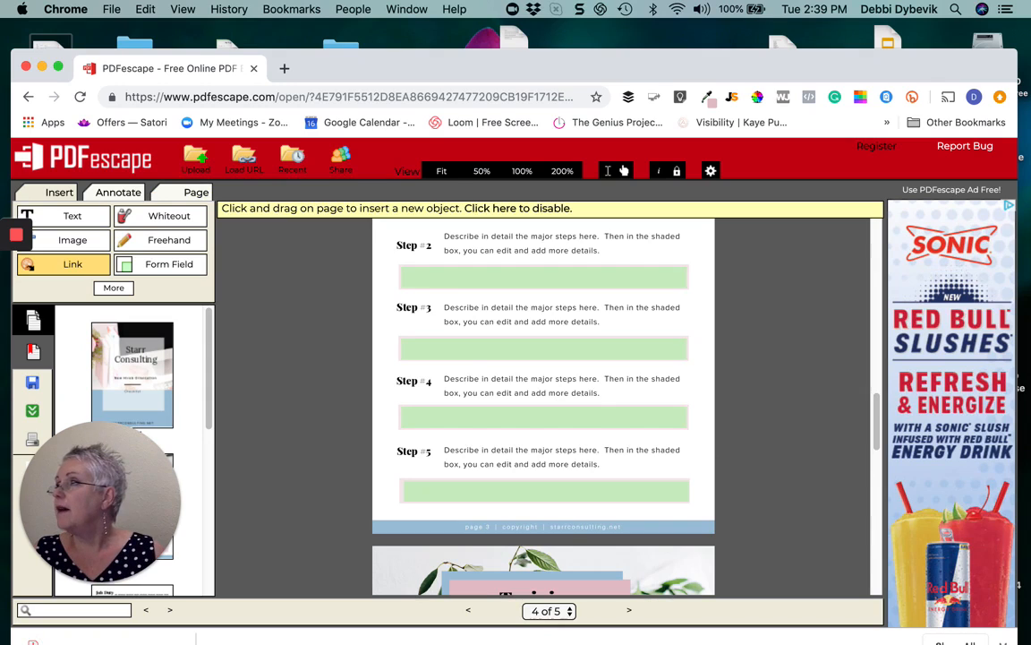
key("super+Tab")
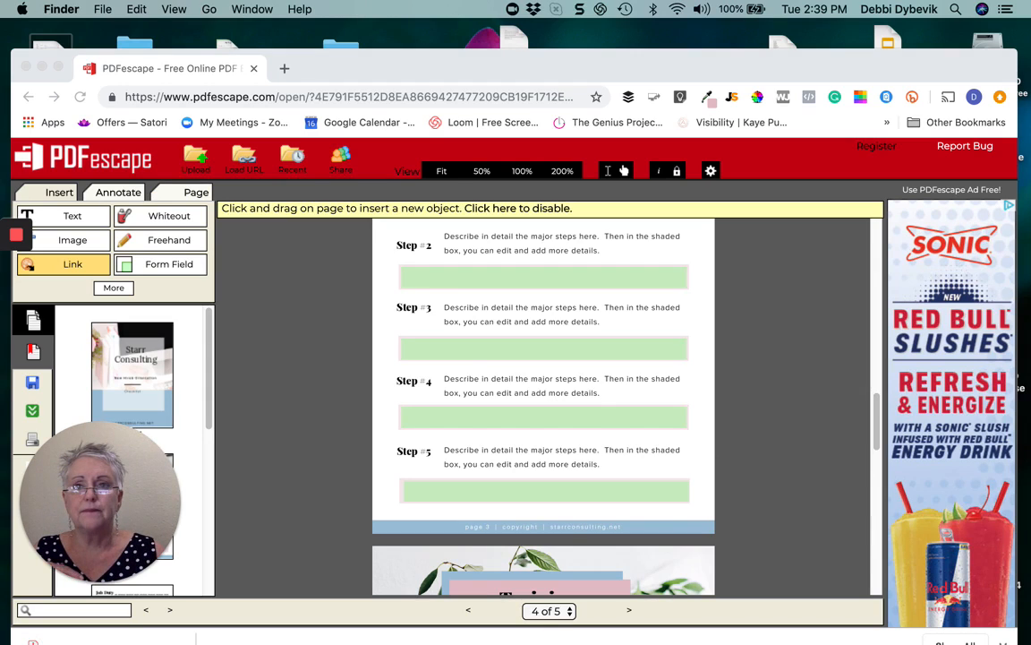
key("super+n")
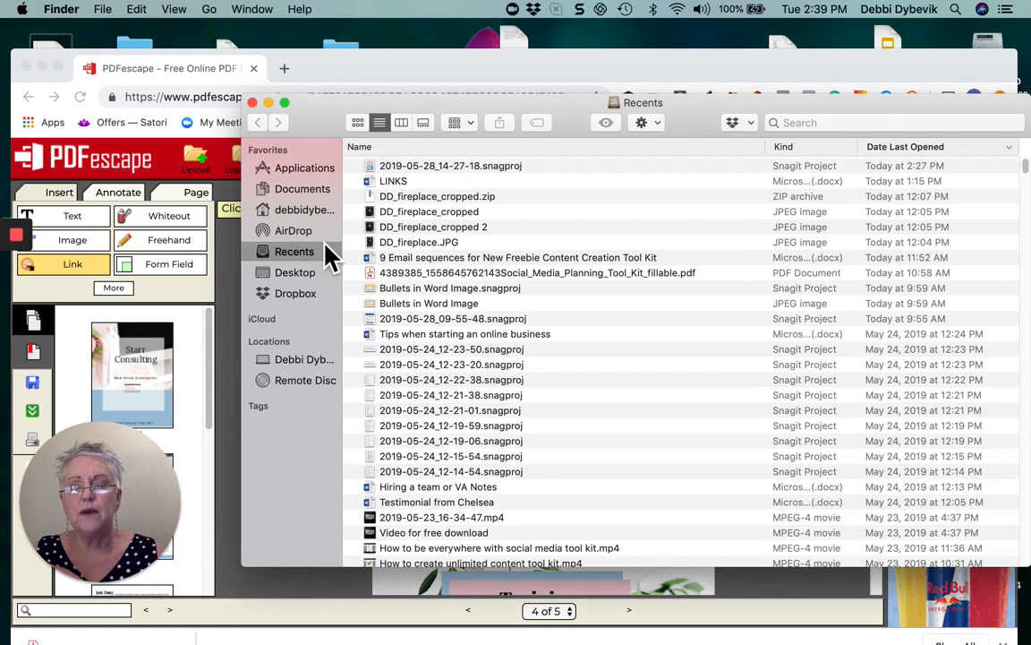
Browse to Desktop > DD DESKTOP > PlayBook Online Course and open Sample_Training_Checklist_Document_FILLABLE.pdf
left_click(309, 211)
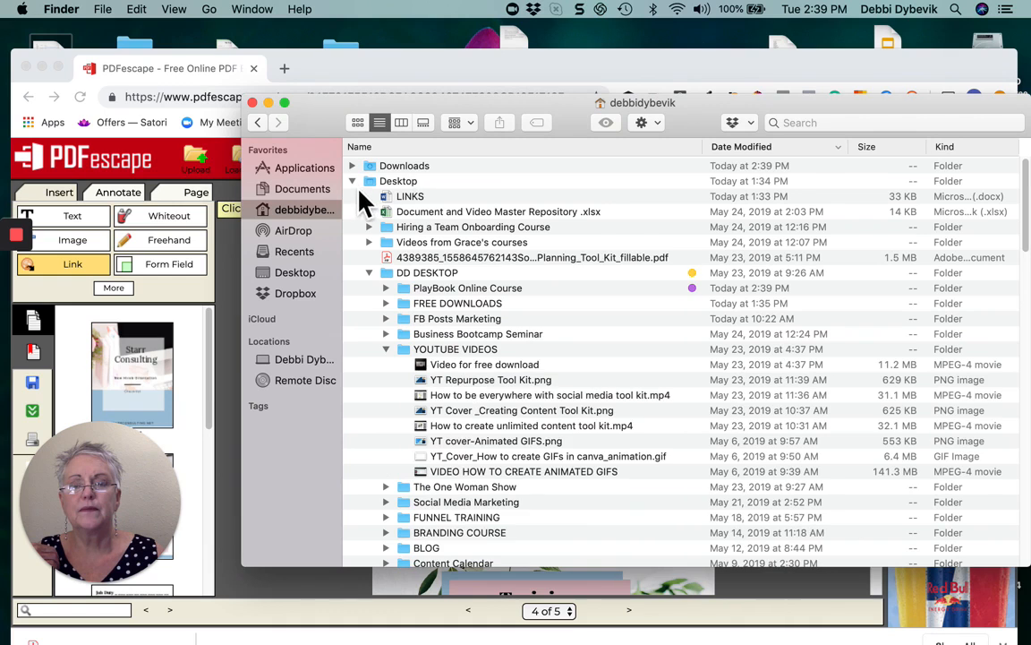
left_click(354, 183)
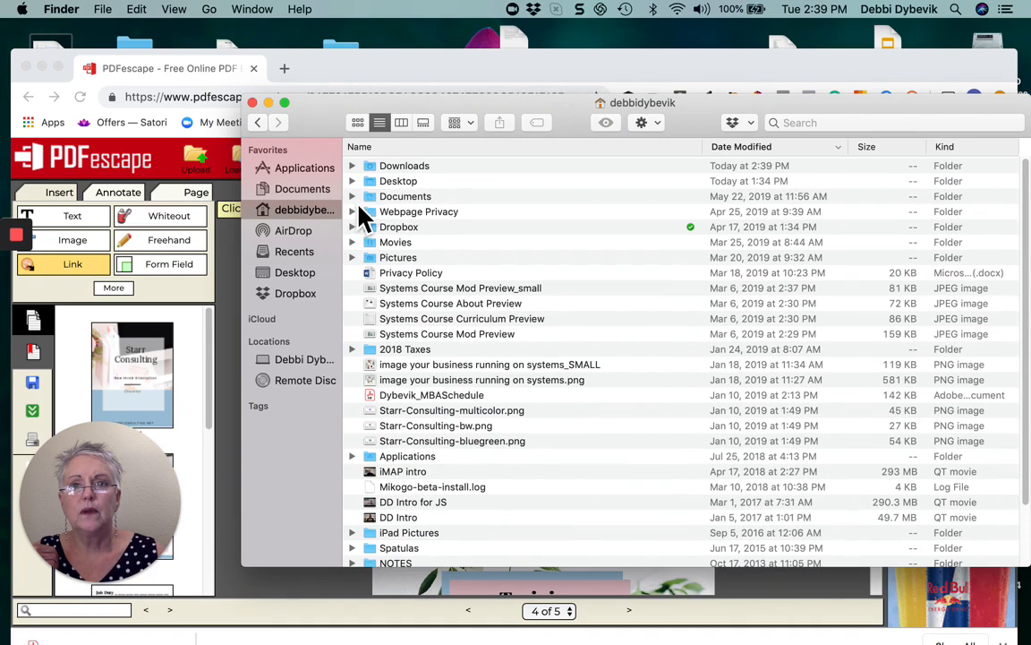
left_click(353, 182)
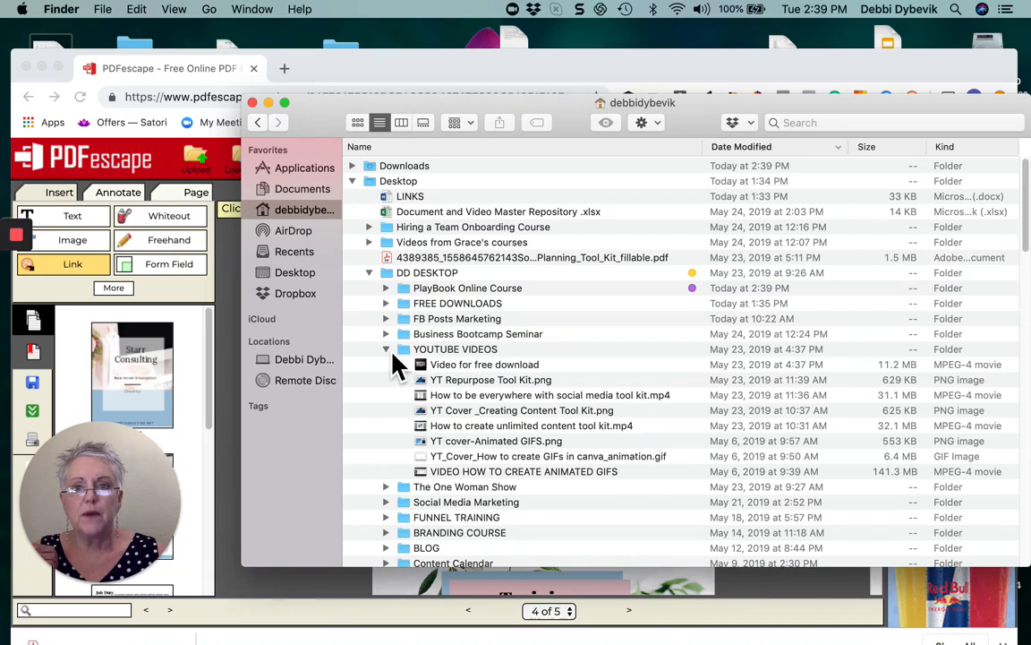
left_click(391, 350)
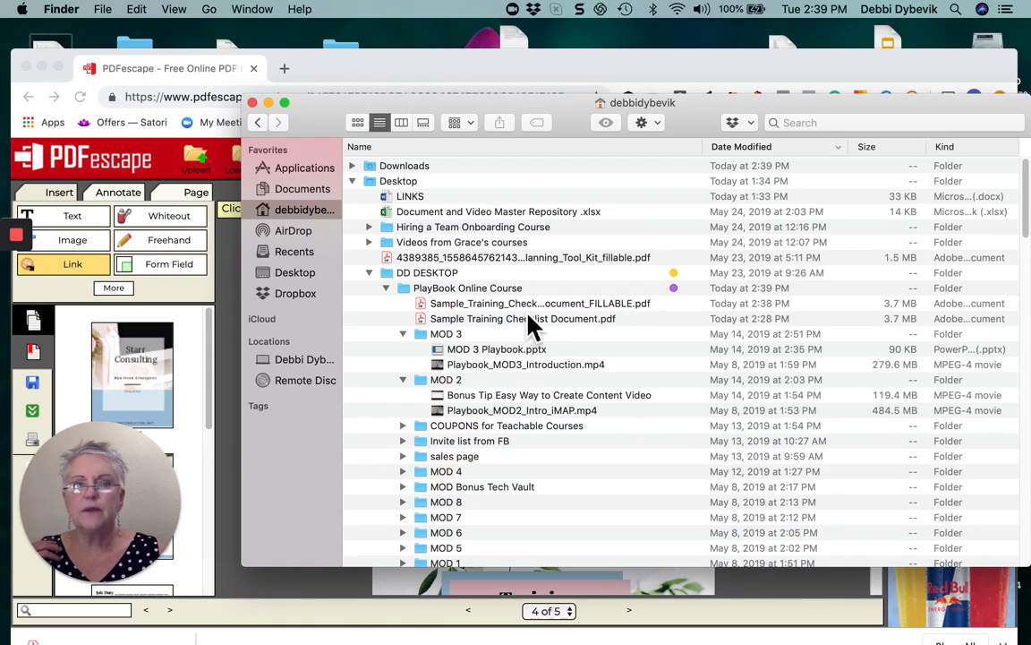
double_click(615, 311)
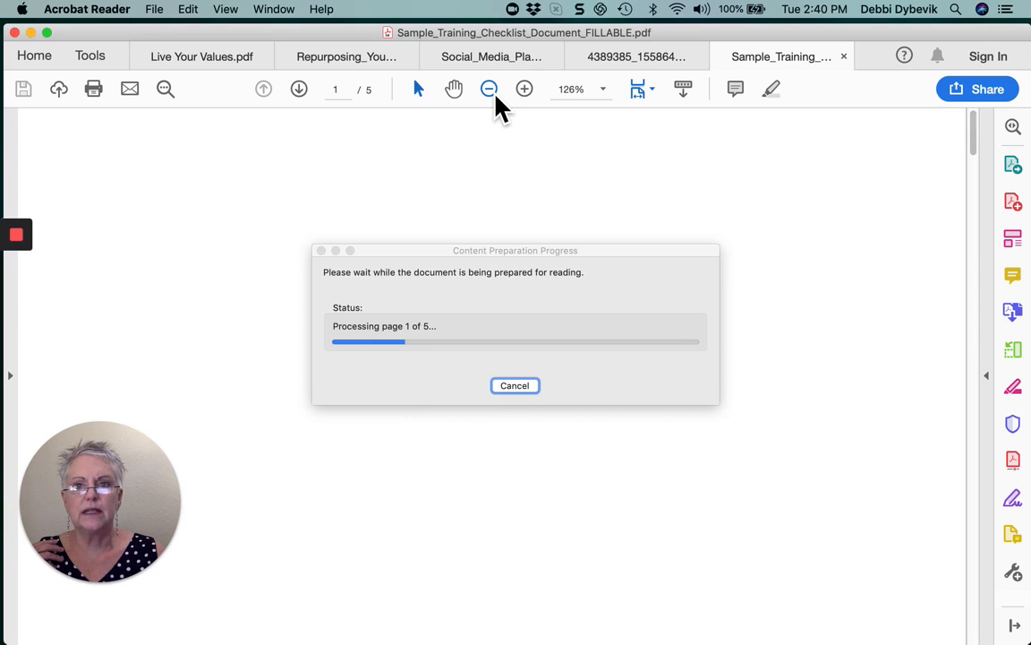
Zoom the checklist out to 66.7% and scroll down to the Step No. 1 page
left_click(496, 97)
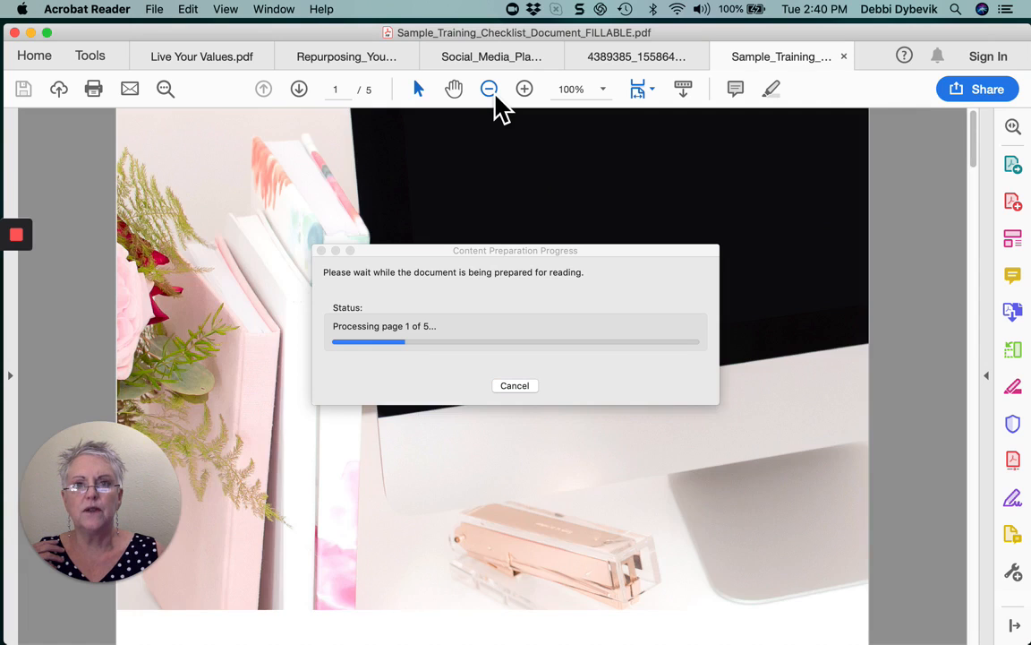
left_click(496, 97)
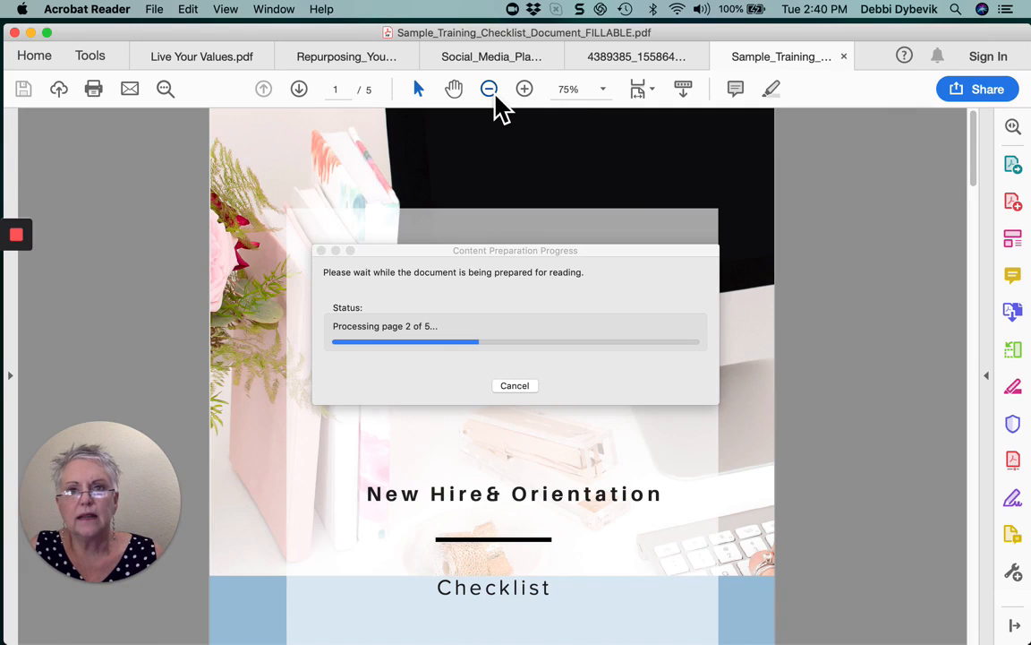
left_click(496, 97)
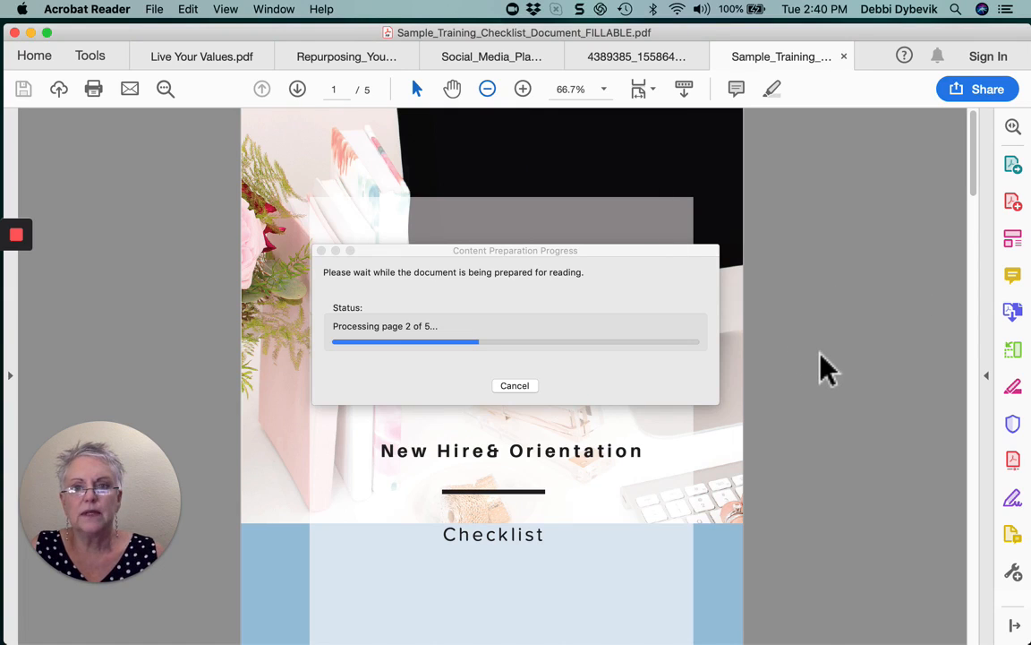
scroll(821, 354, "down", 2)
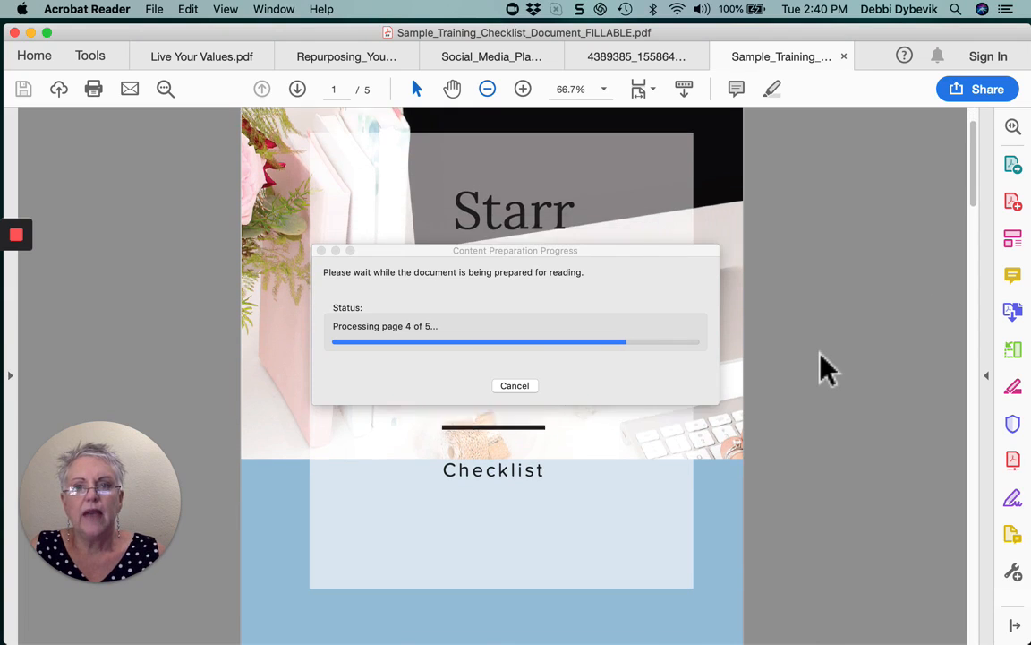
scroll(821, 368, "down", 3)
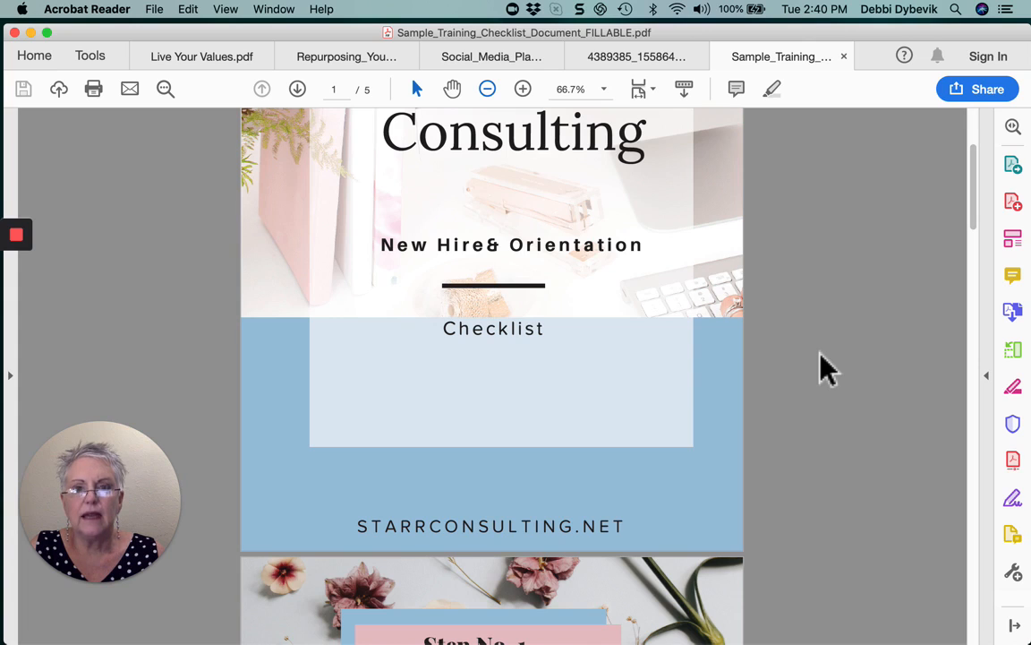
scroll(821, 367, "down", 6)
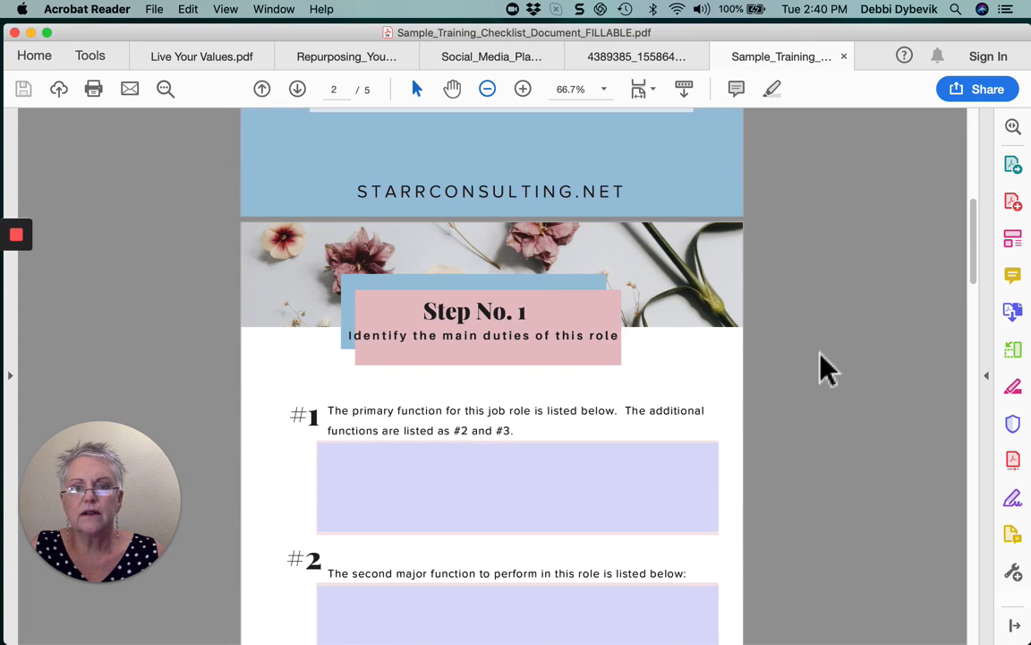
Type 'This is where I type' into the #1 text field
left_click(594, 477)
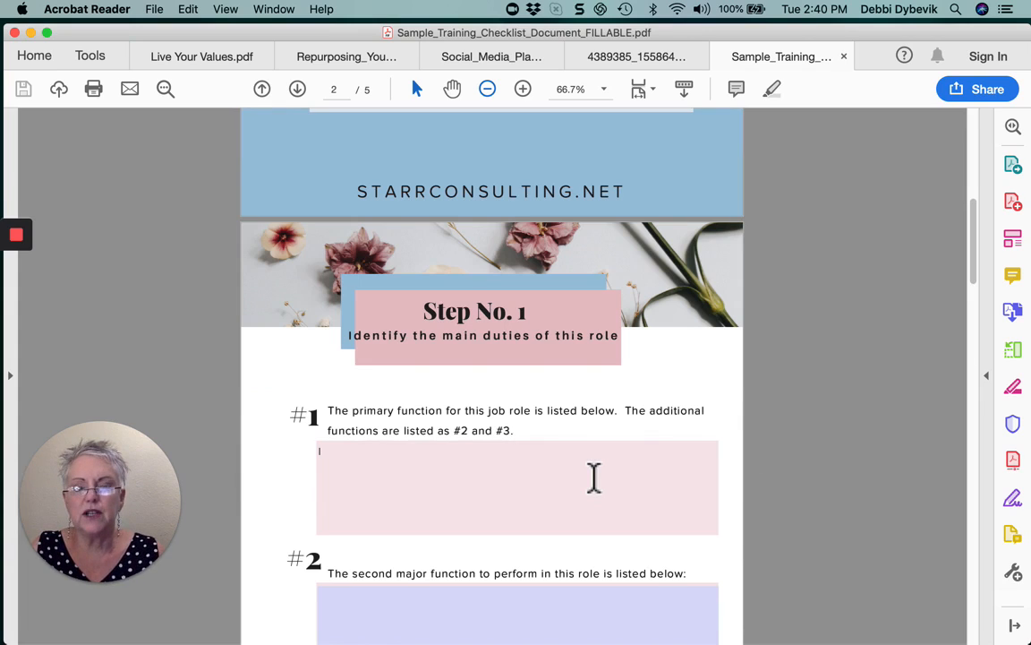
type("This is")
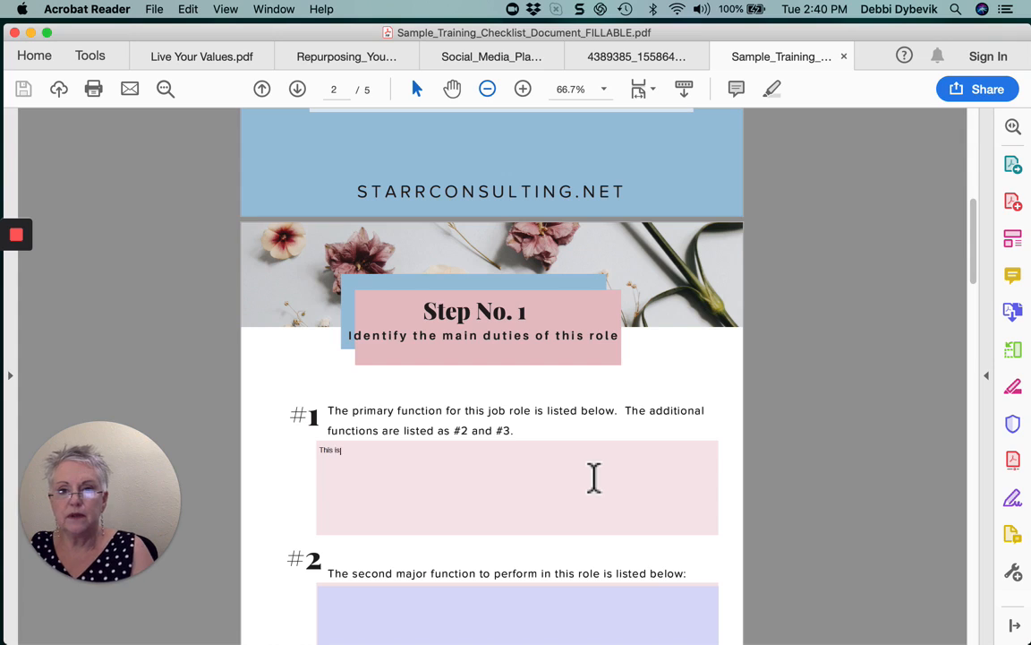
type(" where I")
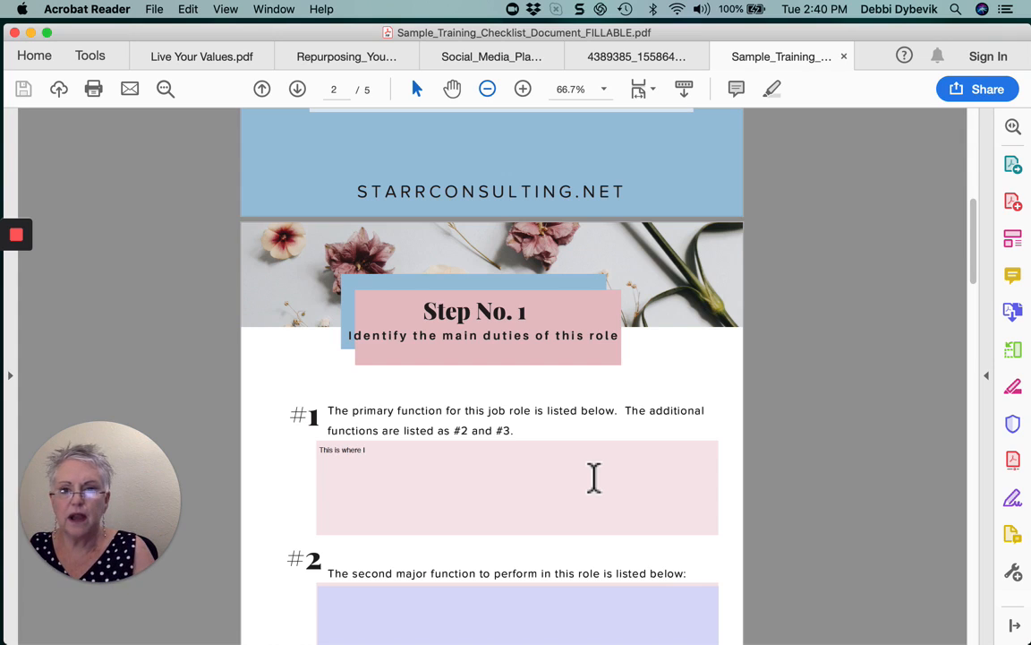
type(" type")
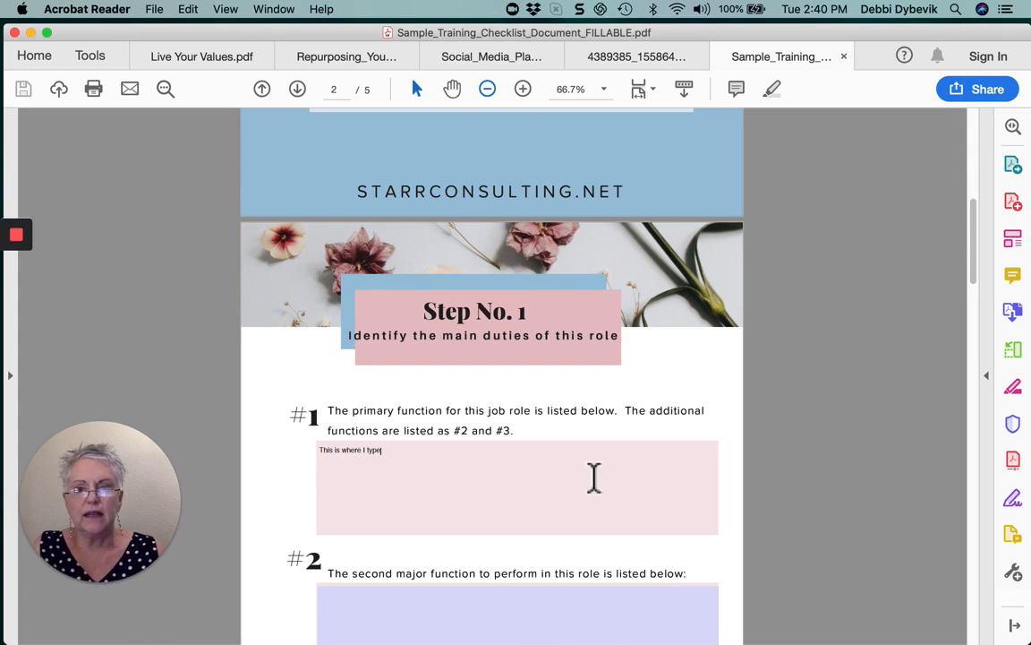
scroll(593, 477, "down", 10)
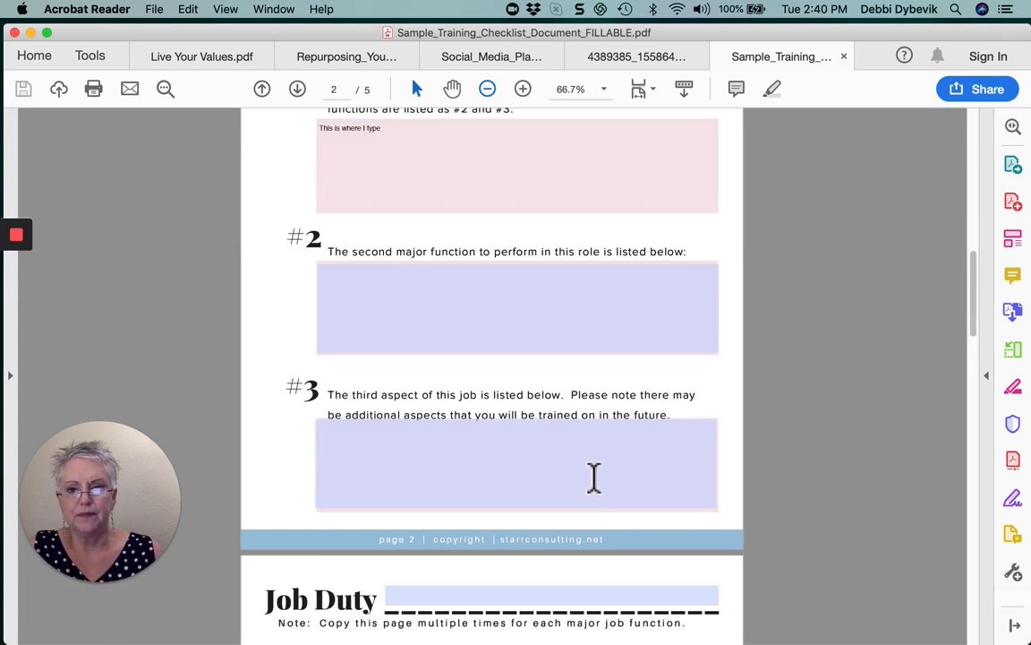
scroll(594, 478, "down", 5)
Enter 'Job Heading' in the Job Duty field and 'more text' in the Step #1 box
left_click(591, 448)
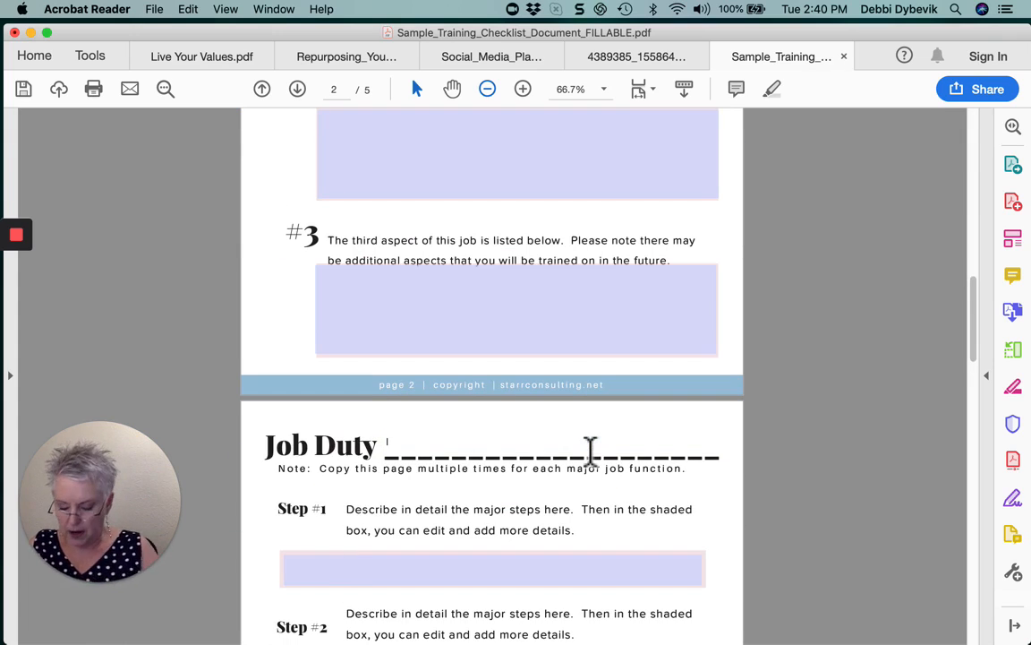
type("Job Heading")
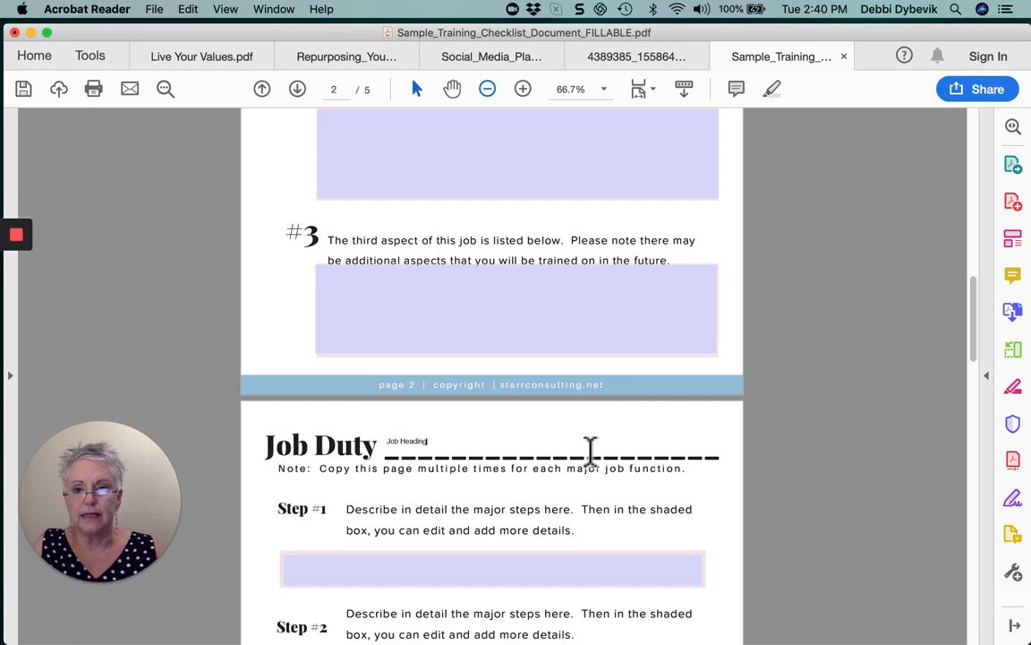
left_click(543, 573)
type("more text")
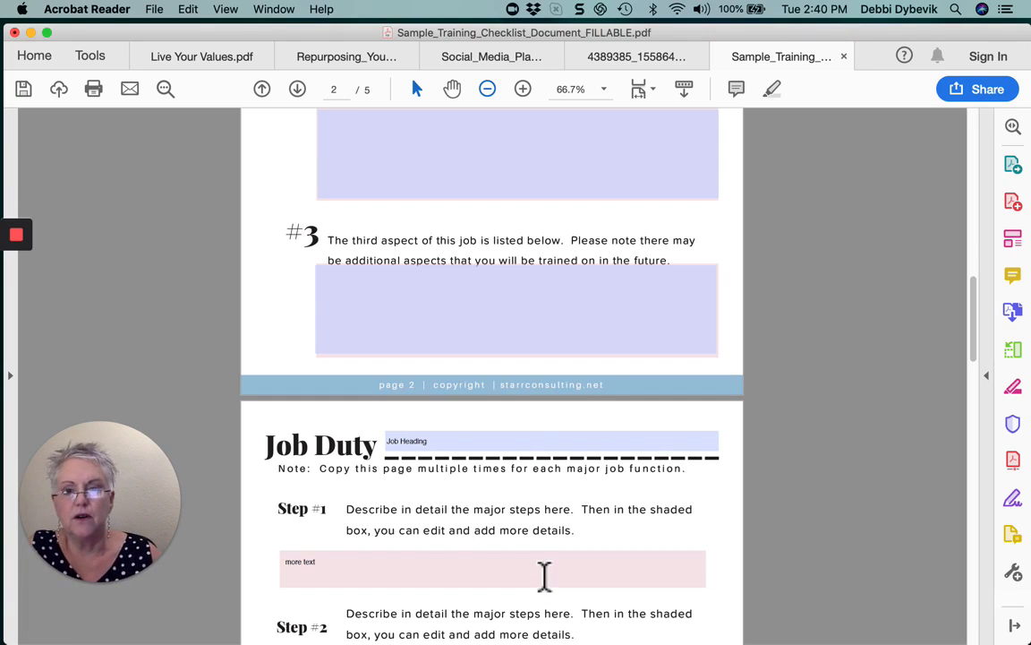
scroll(591, 568, "down", 3)
scroll(591, 568, "down", 13)
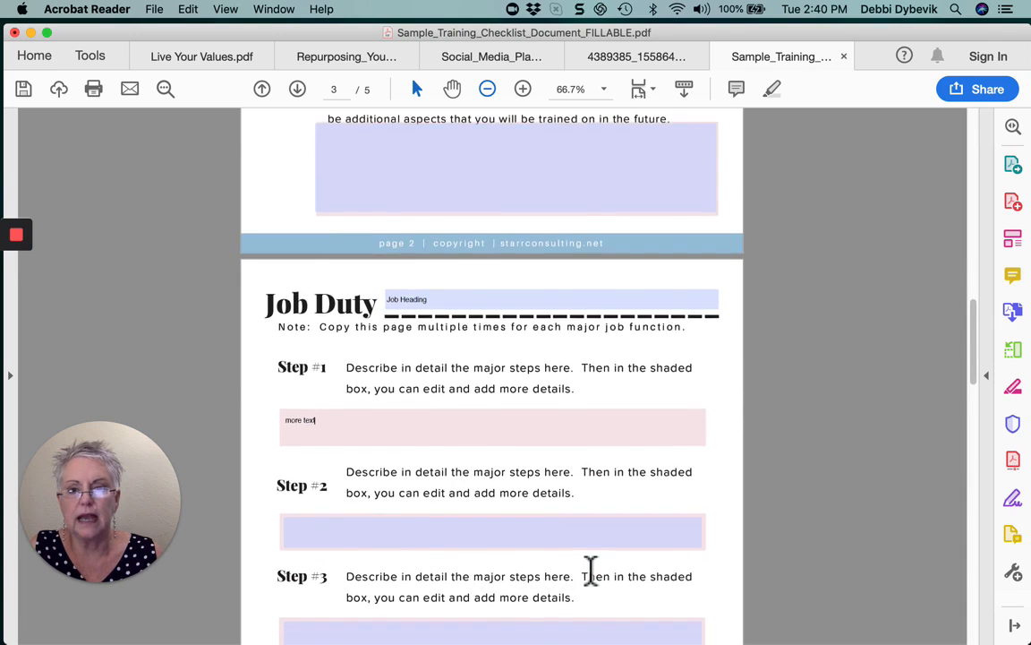
scroll(596, 571, "down", 3)
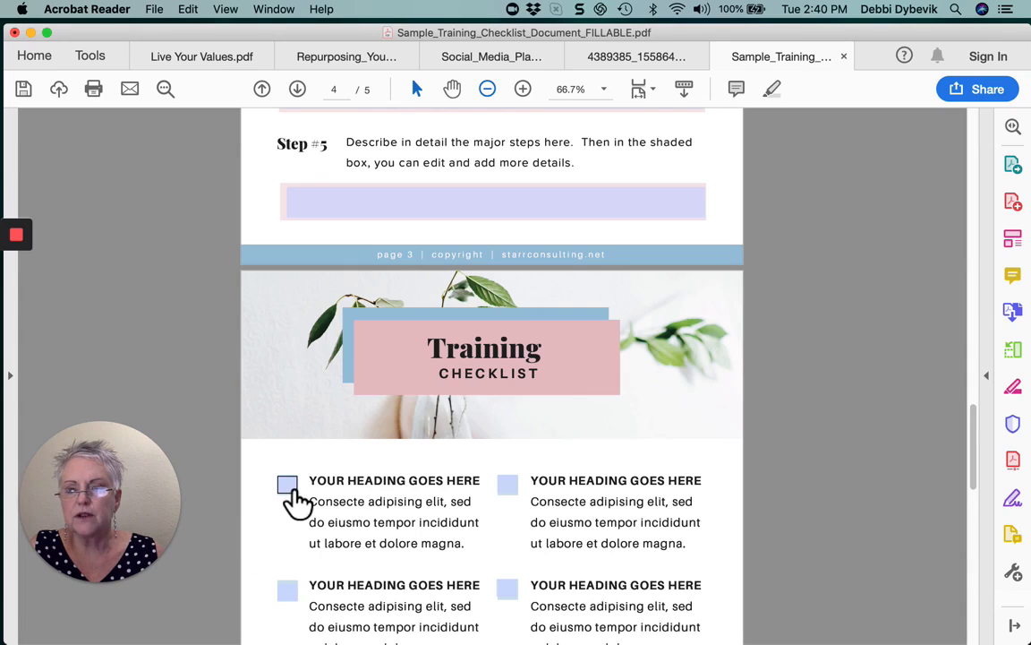
Tick the four checkboxes beside YOUR HEADING GOES HERE, then untick the fourth
left_click(288, 486)
left_click(508, 486)
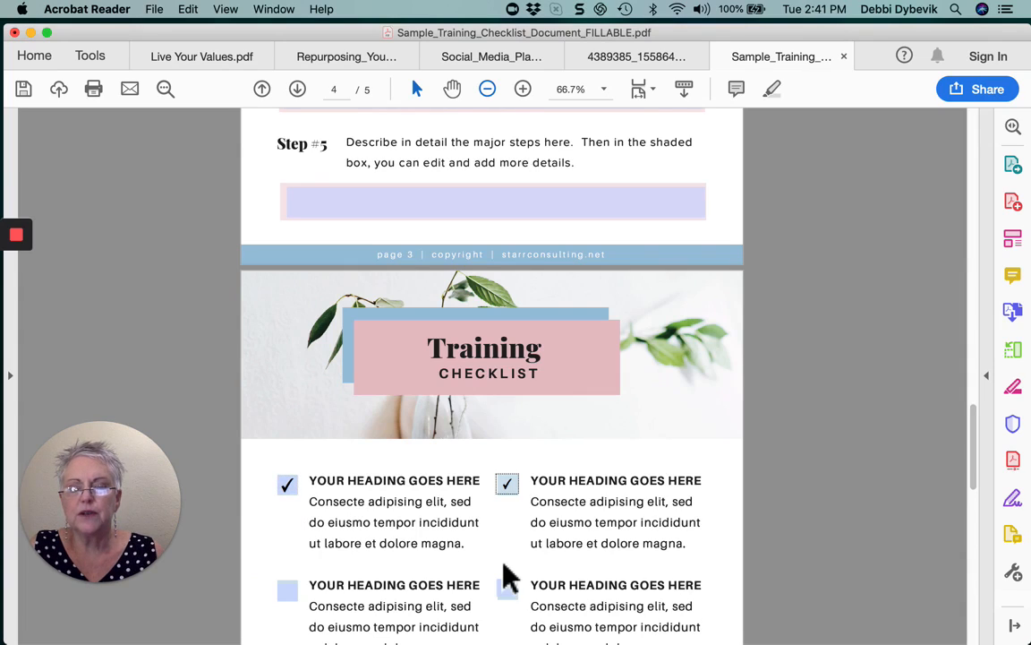
left_click(288, 591)
left_click(508, 592)
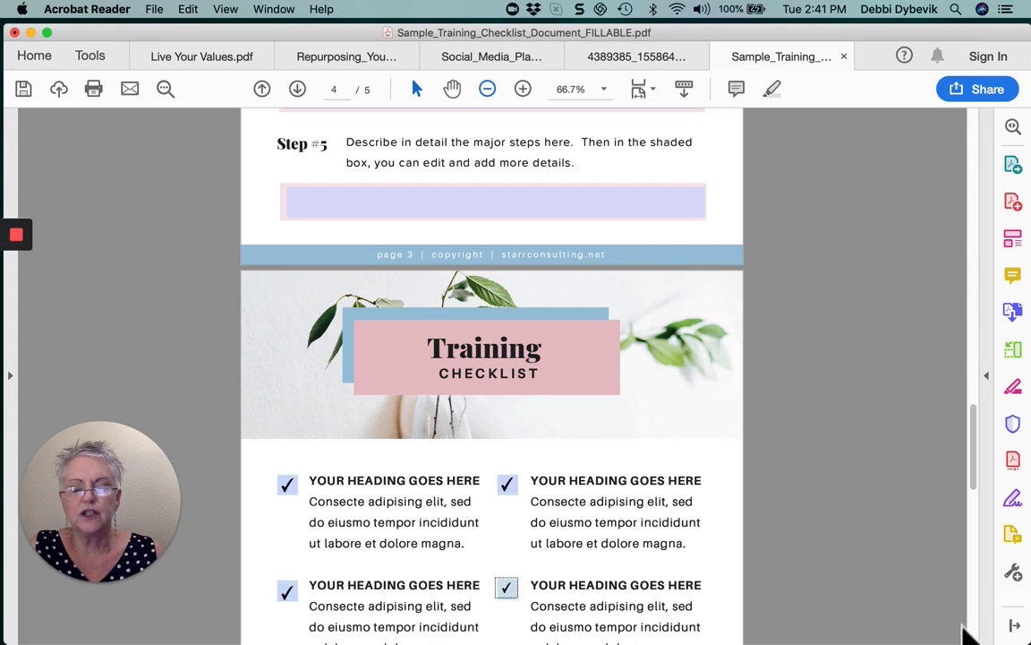
left_click(506, 591)
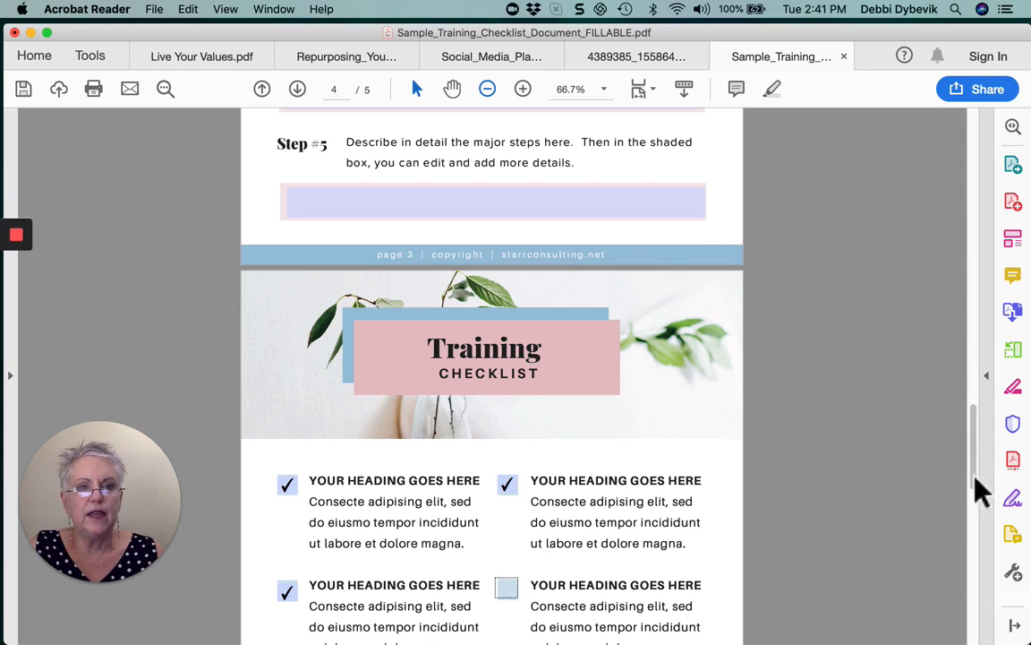
Scroll through pages 2–5 to review the filled form, then back to the cover page
left_click_drag(974, 479, 976, 379)
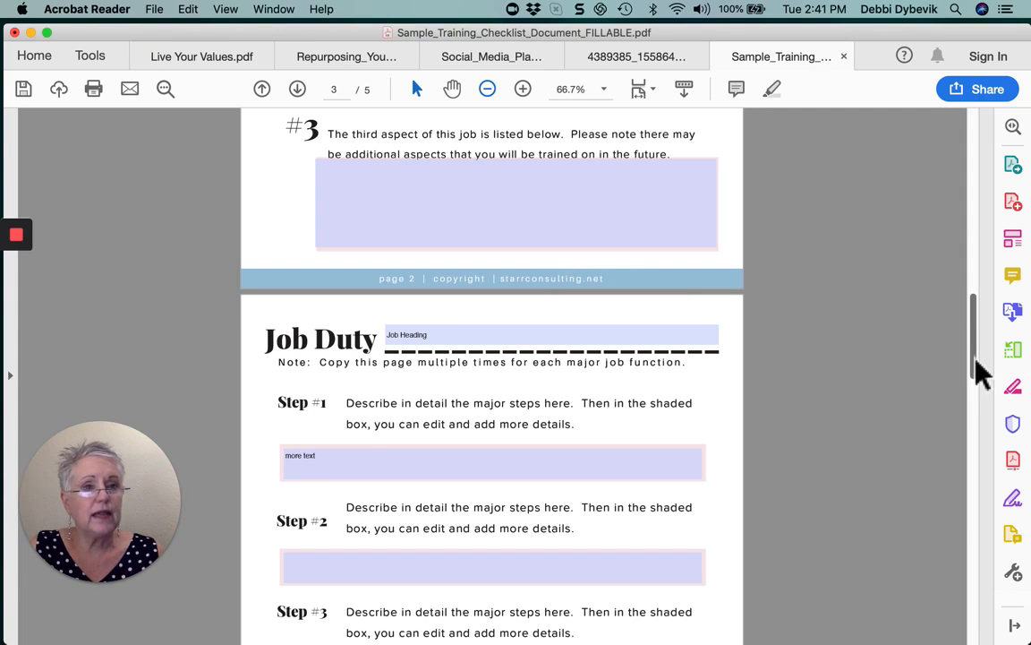
left_click_drag(977, 374, 965, 632)
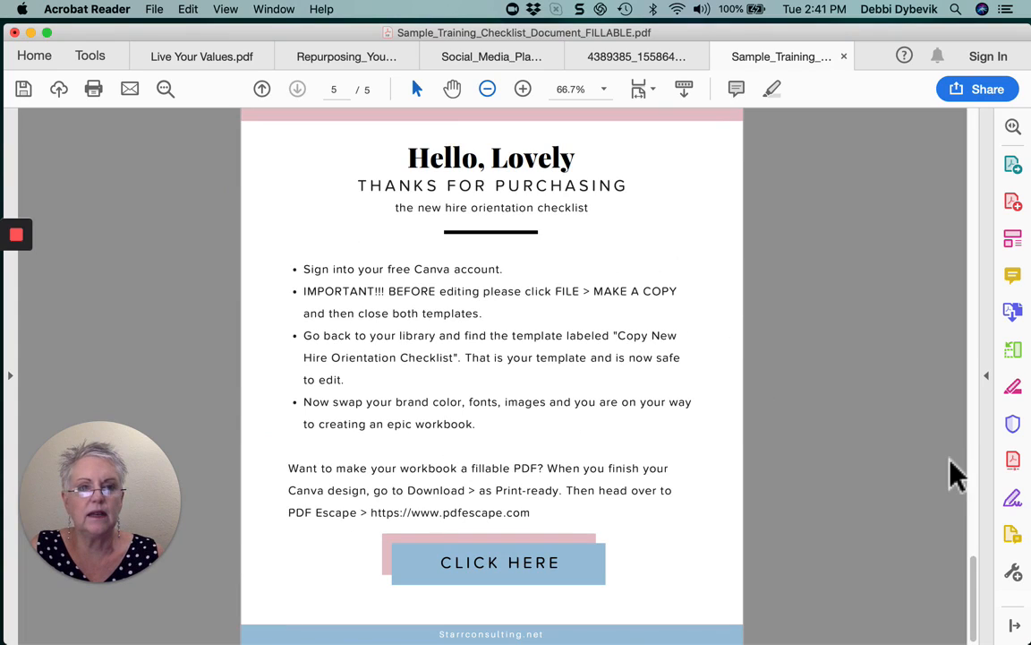
left_click_drag(976, 571, 984, 477)
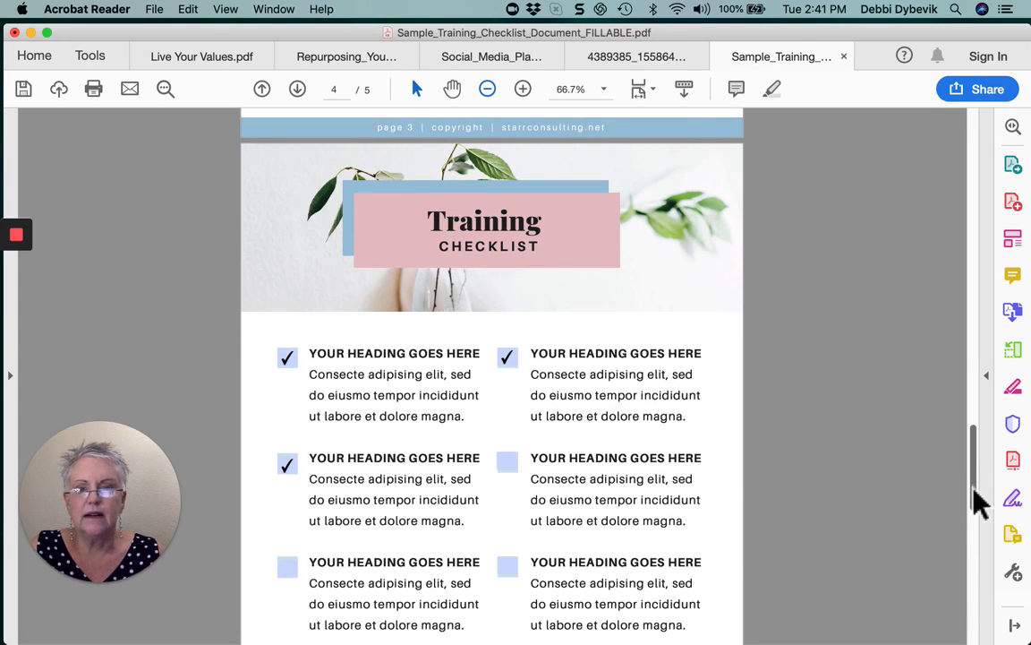
left_click_drag(973, 488, 987, 150)
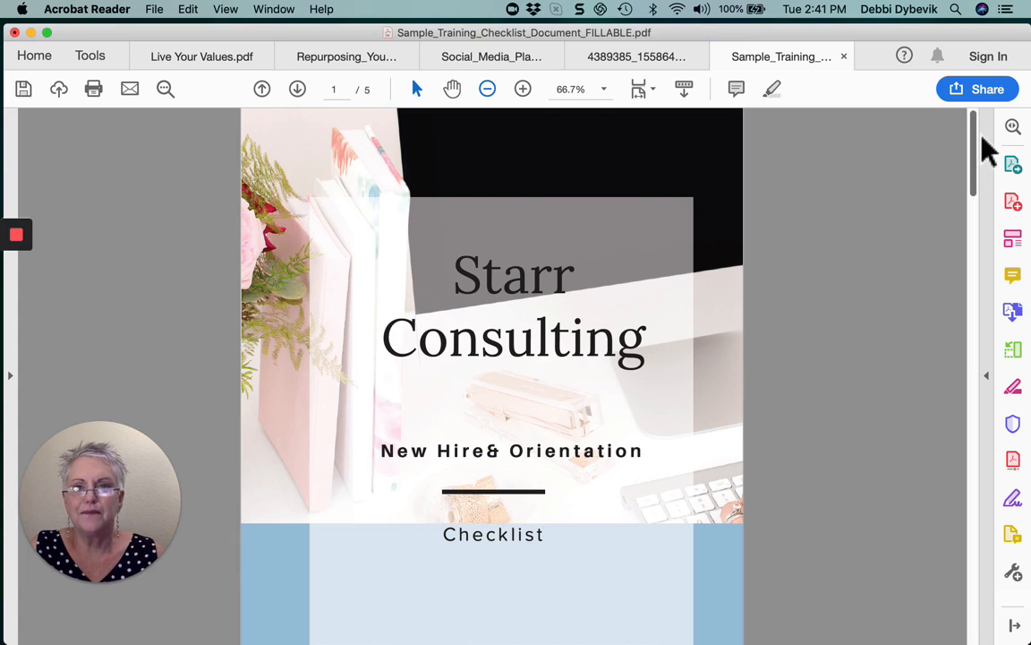